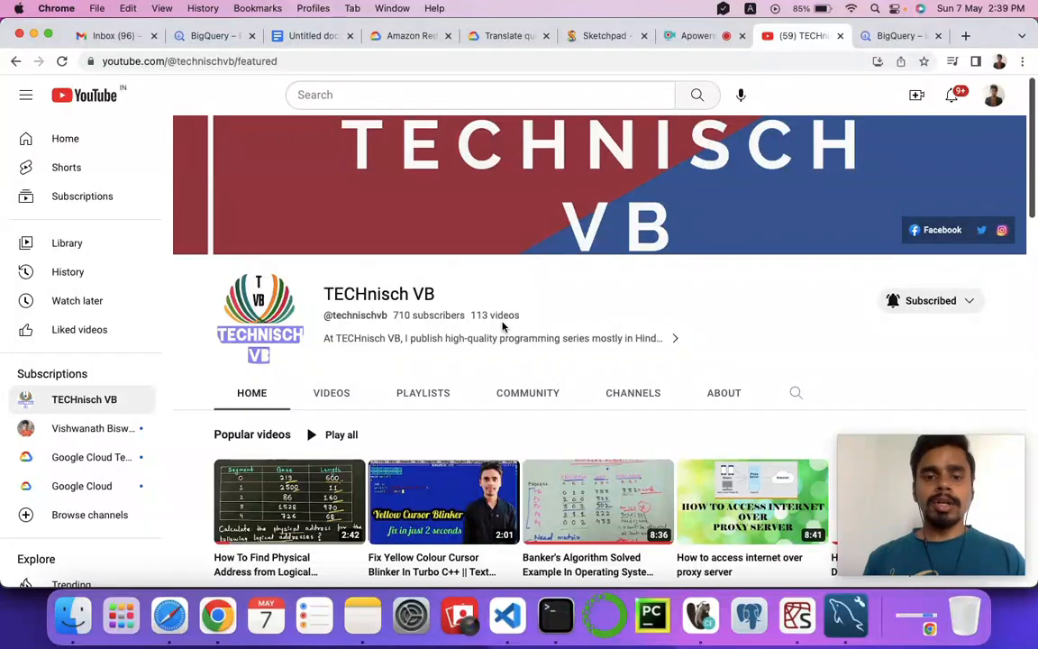
Browse the playlists created by the TECHnisch VB YouTube channel.
left_click(429, 394)
scroll(585, 295, "down", 3)
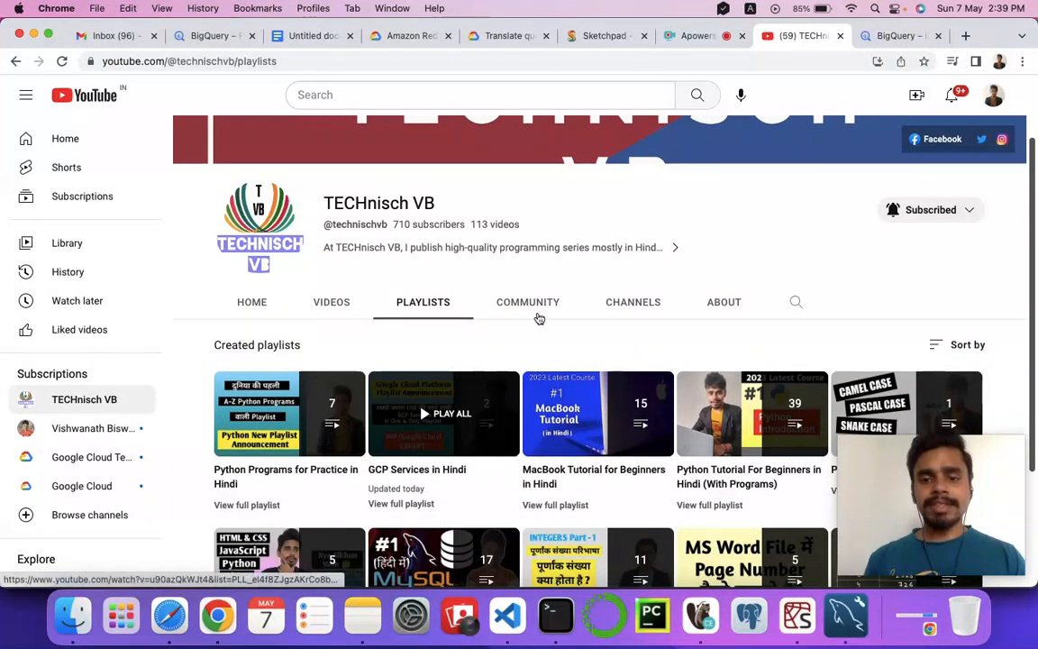
scroll(574, 267, "down", 2)
scroll(574, 268, "down", 3)
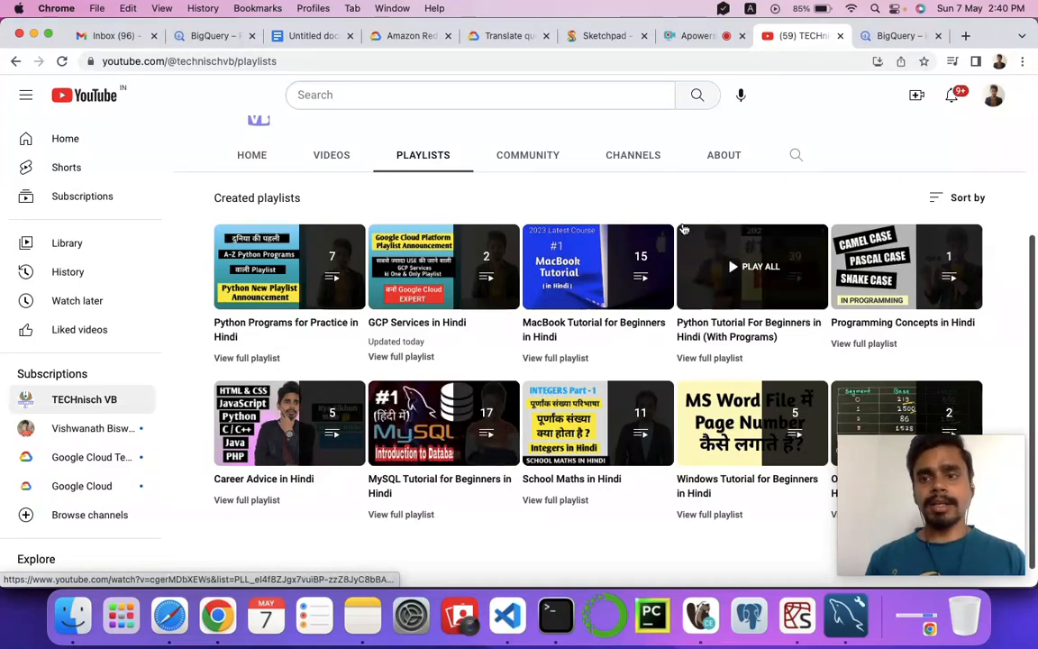
Open the Google Cloud console at console.cloud.google.com in a new browser tab.
left_click(884, 36)
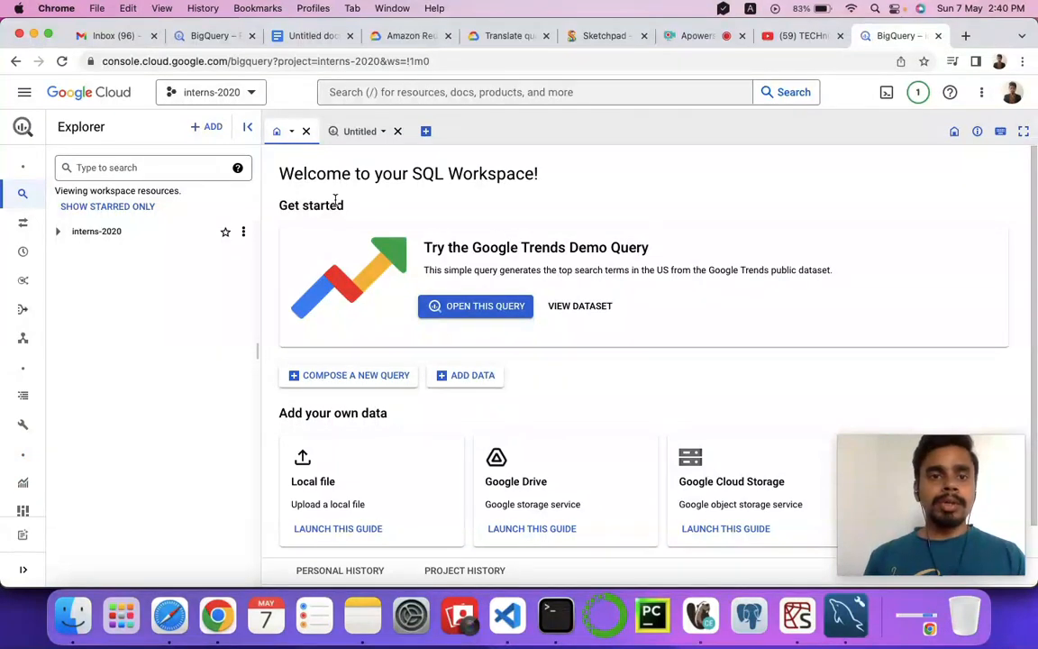
left_click(964, 36)
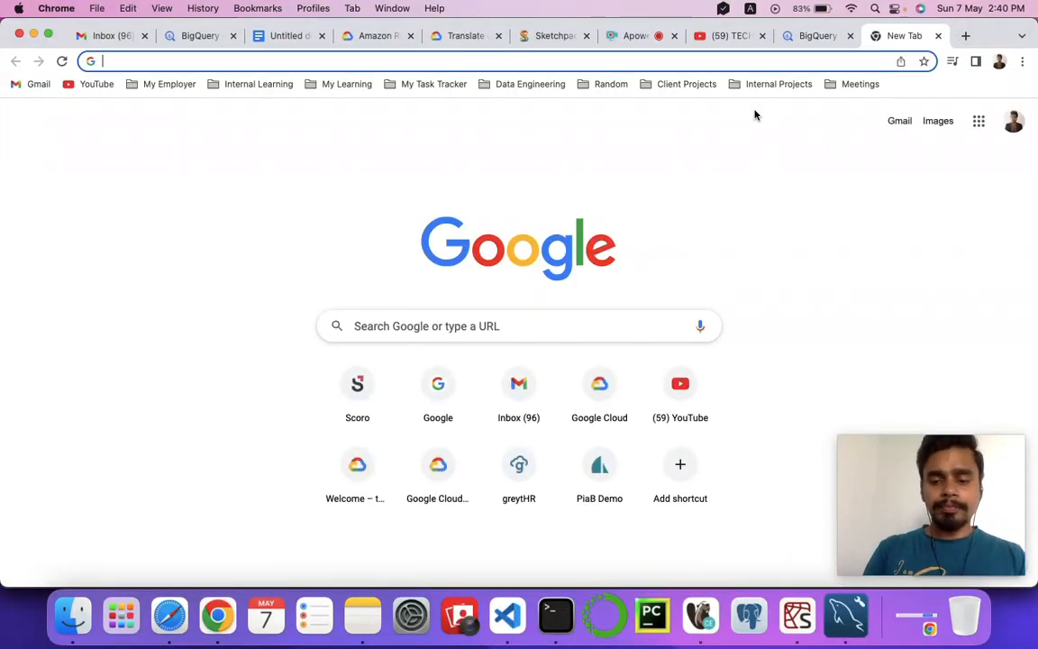
type("cons")
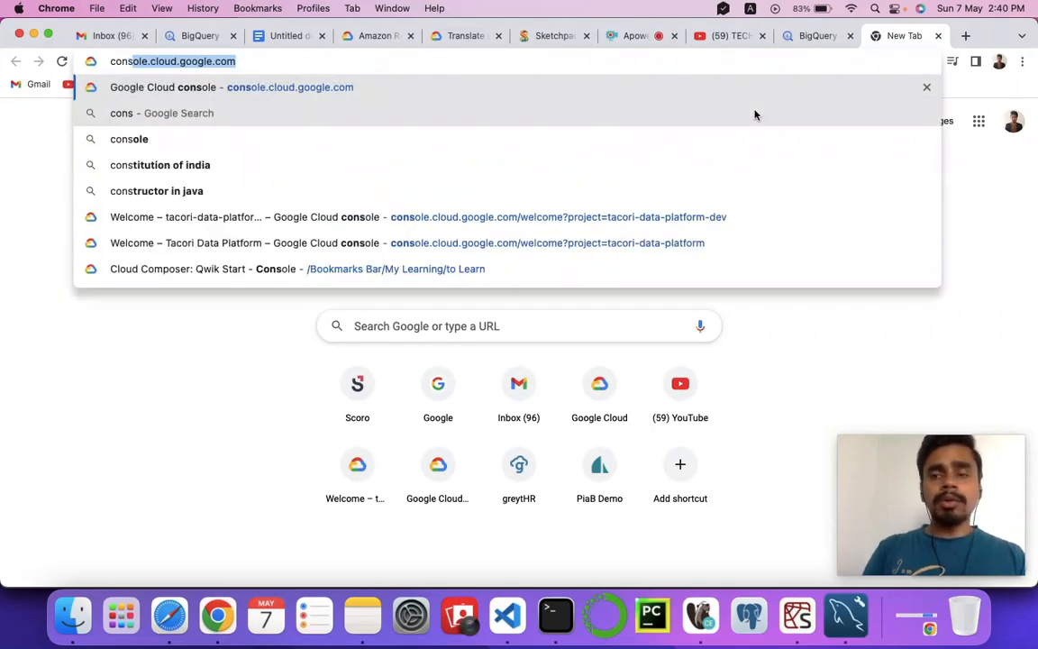
key("Return")
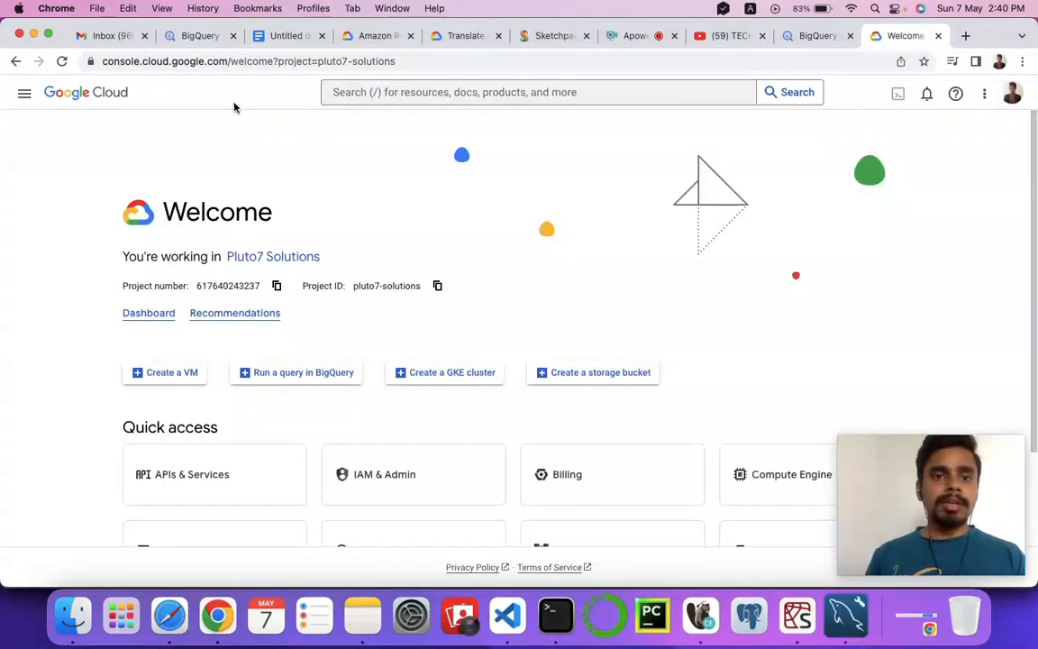
Switch the console to the starred project interns-2020.
left_click(268, 97)
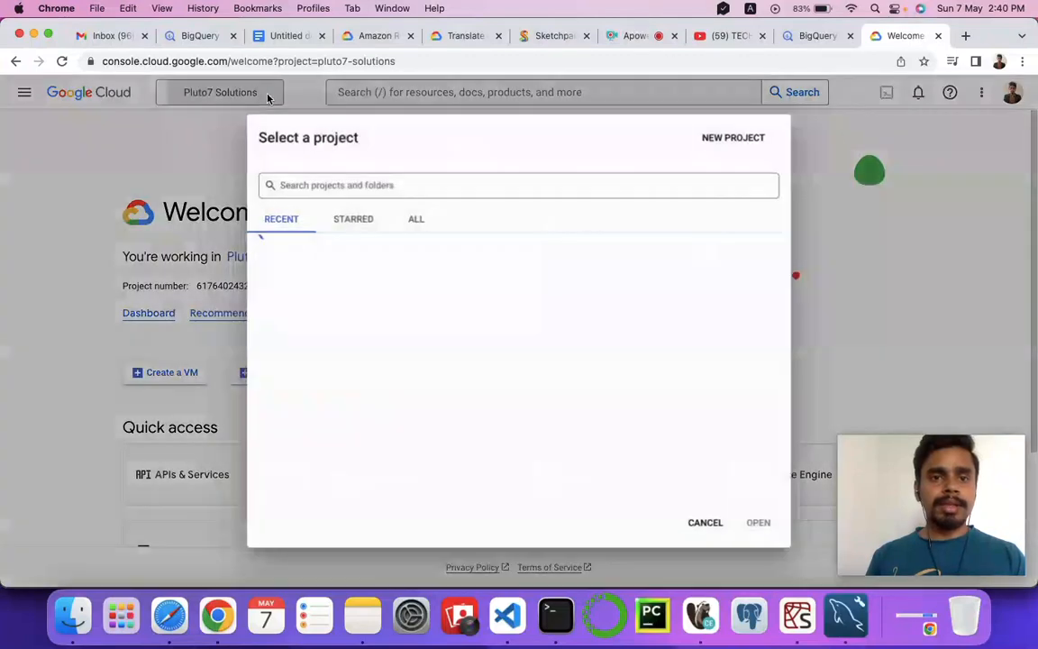
left_click(348, 224)
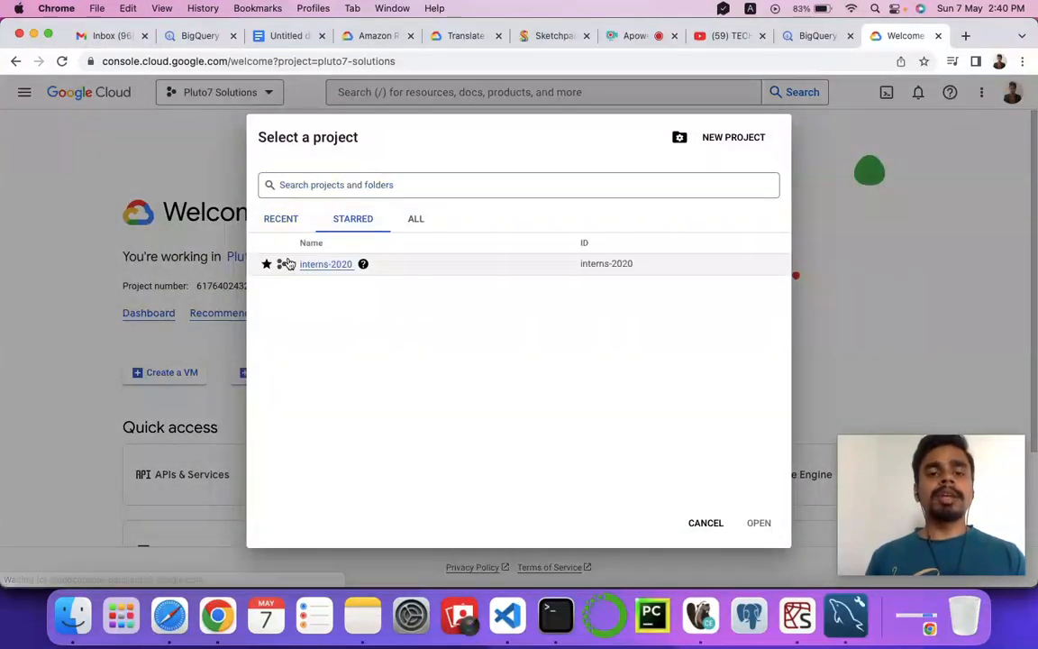
left_click(321, 267)
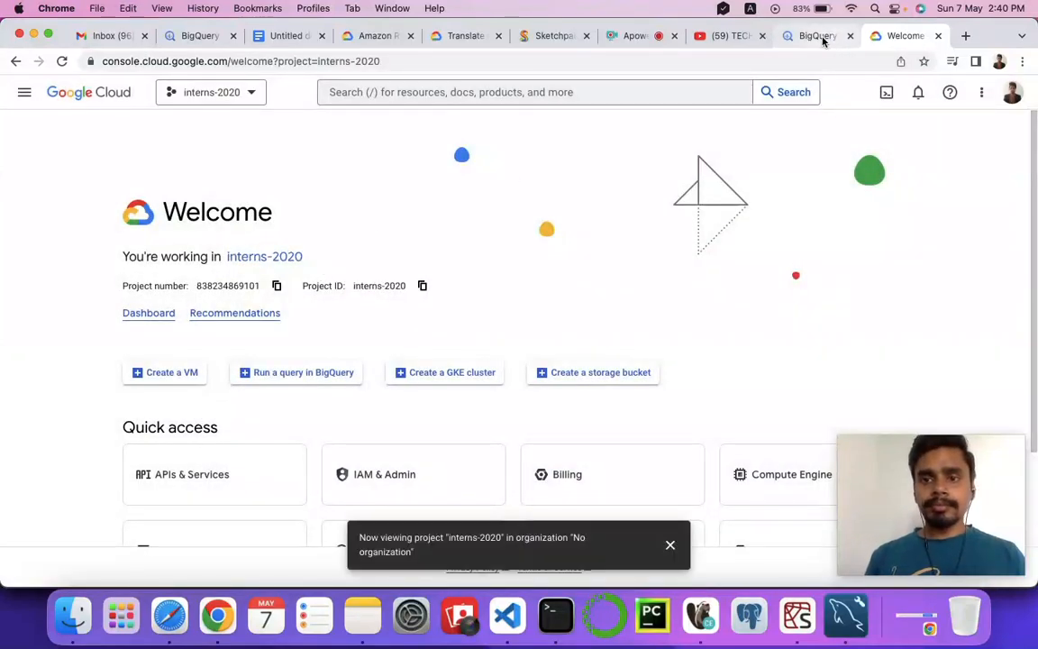
Open BigQuery for the interns-2020 project and dismiss the project notification.
left_click(26, 97)
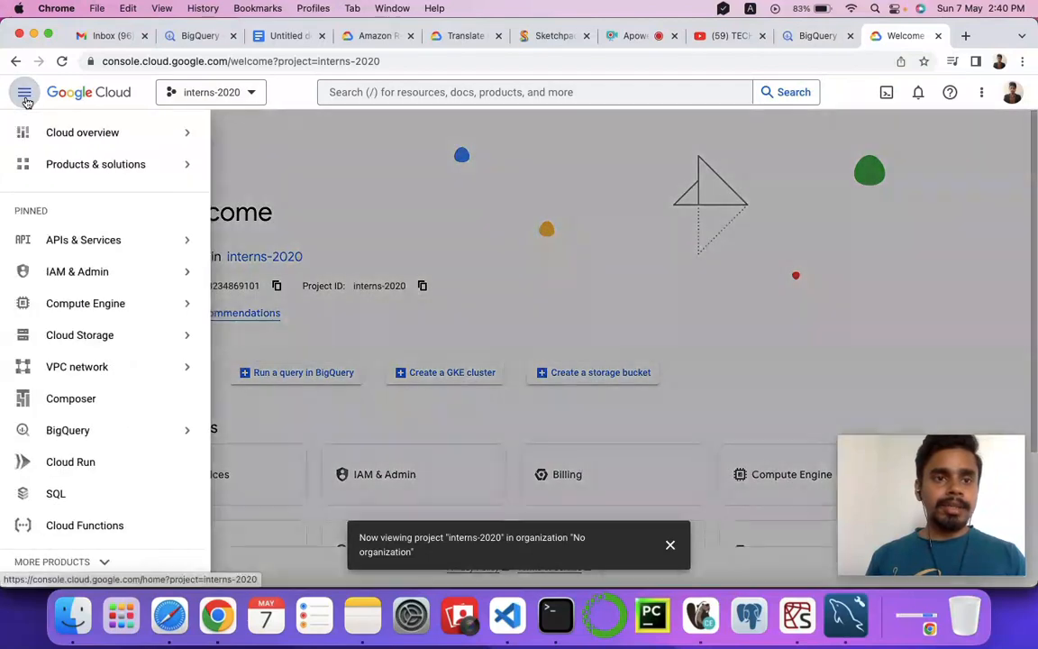
left_click(68, 433)
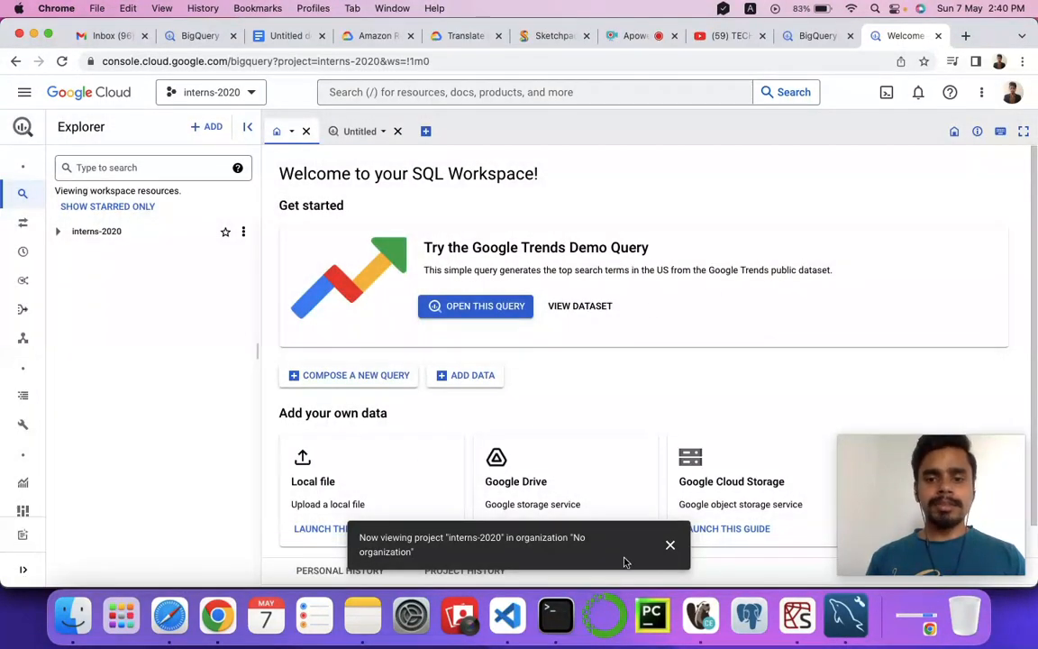
left_click(671, 547)
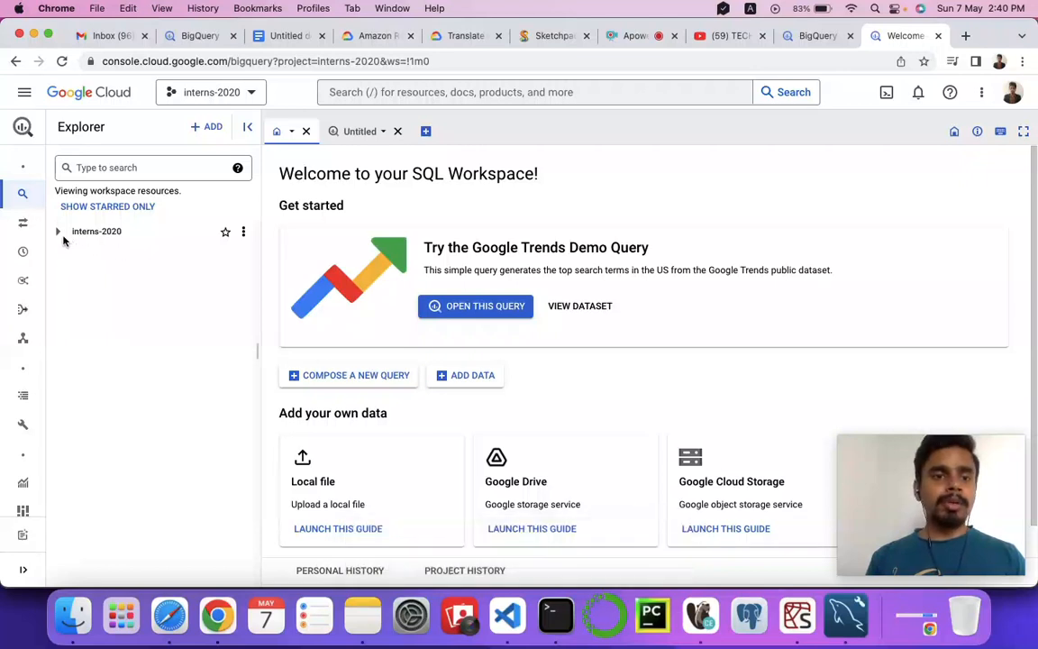
Open the product table from the vishwa dataset of interns-2020 and close the empty untitled query.
left_click(236, 167)
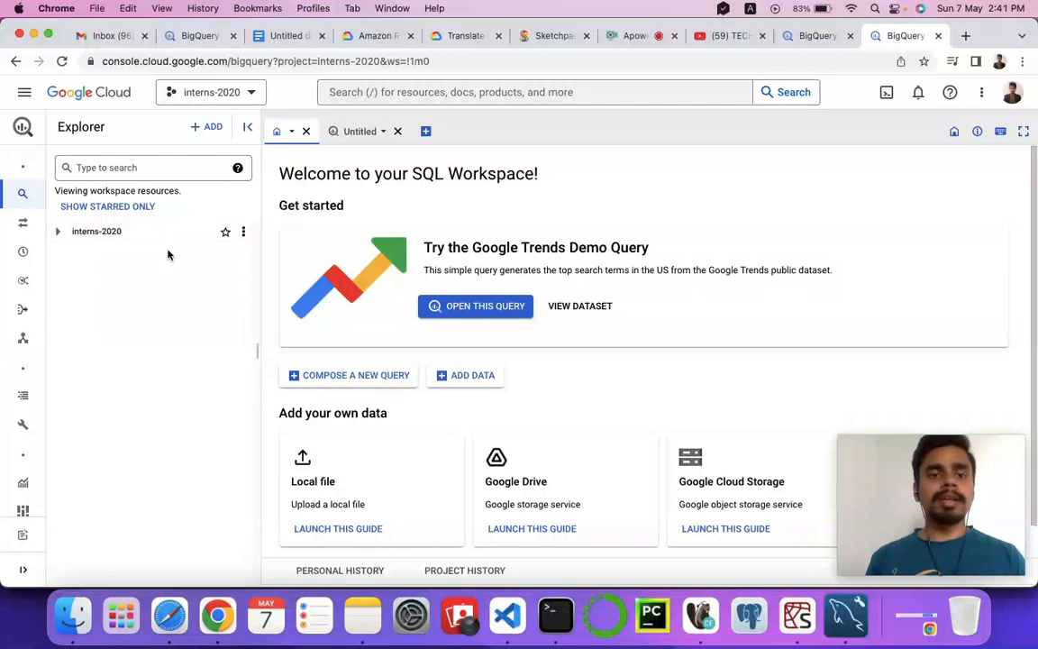
left_click(58, 231)
scroll(95, 364, "down", 5)
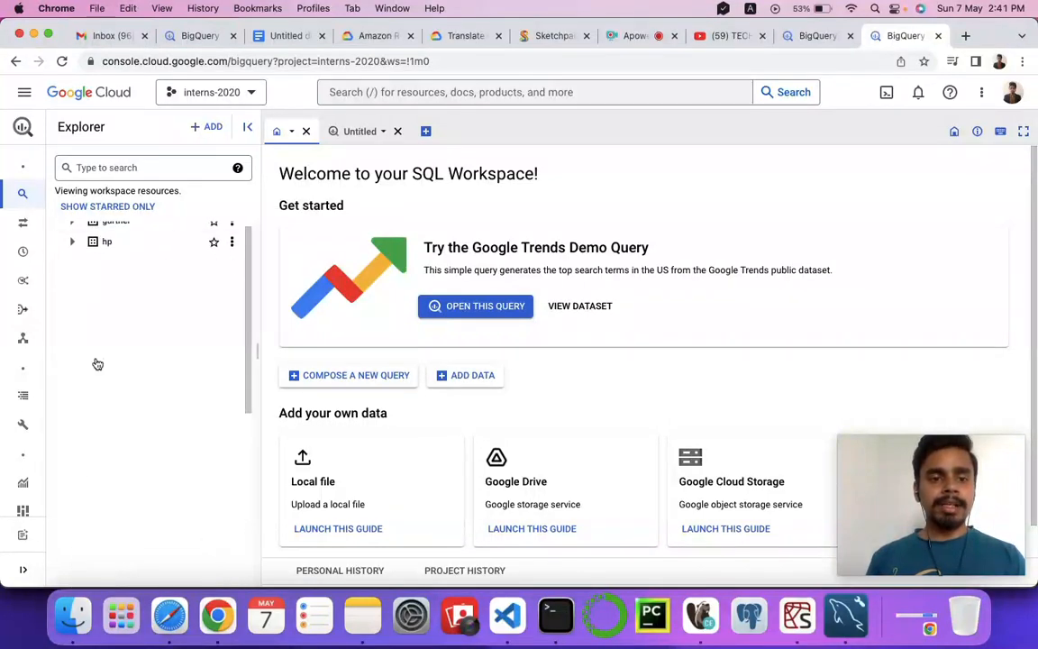
left_click(72, 555)
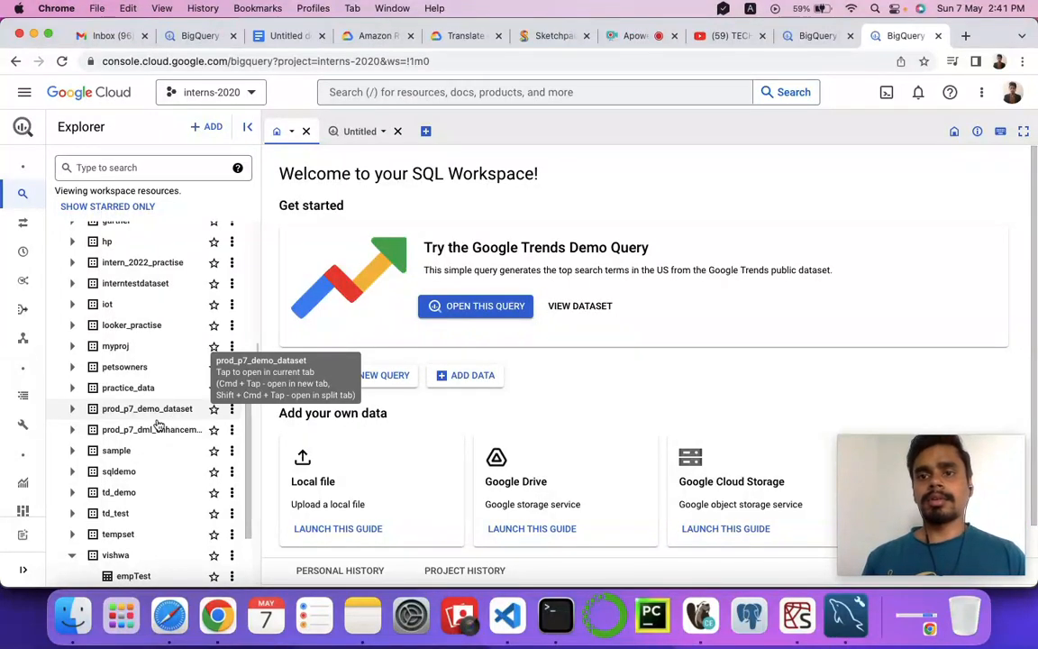
scroll(146, 492, "down", 3)
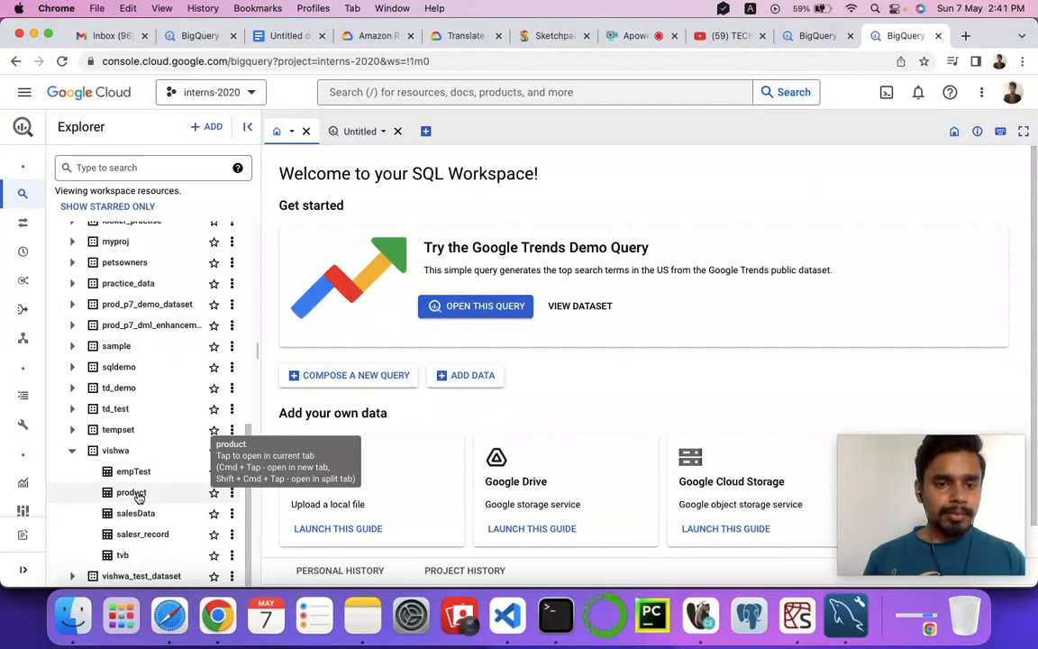
left_click(135, 492)
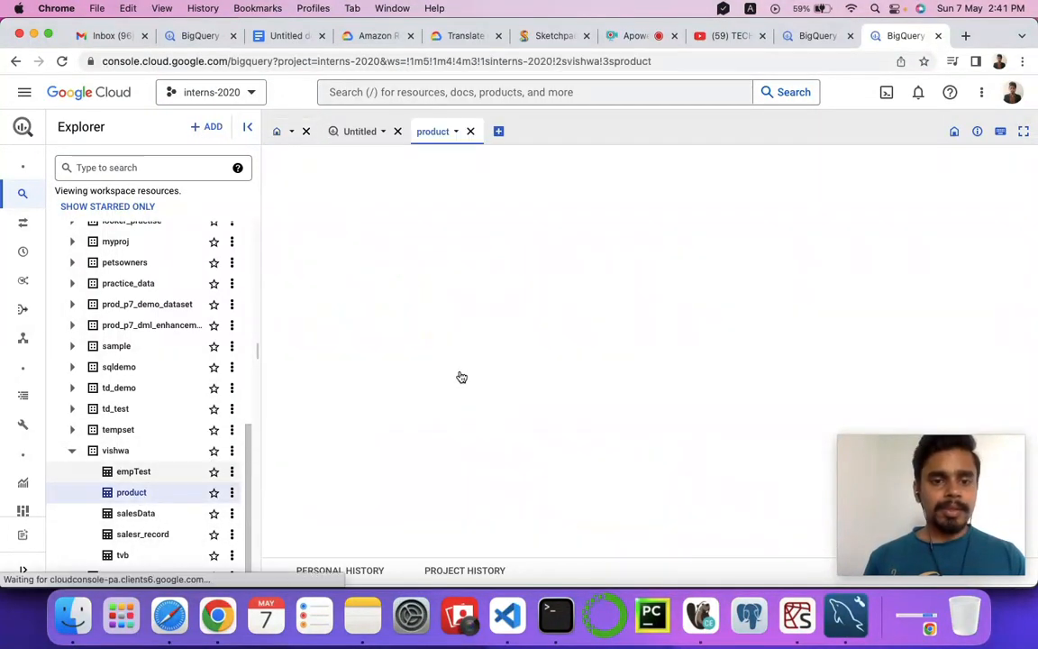
left_click(398, 132)
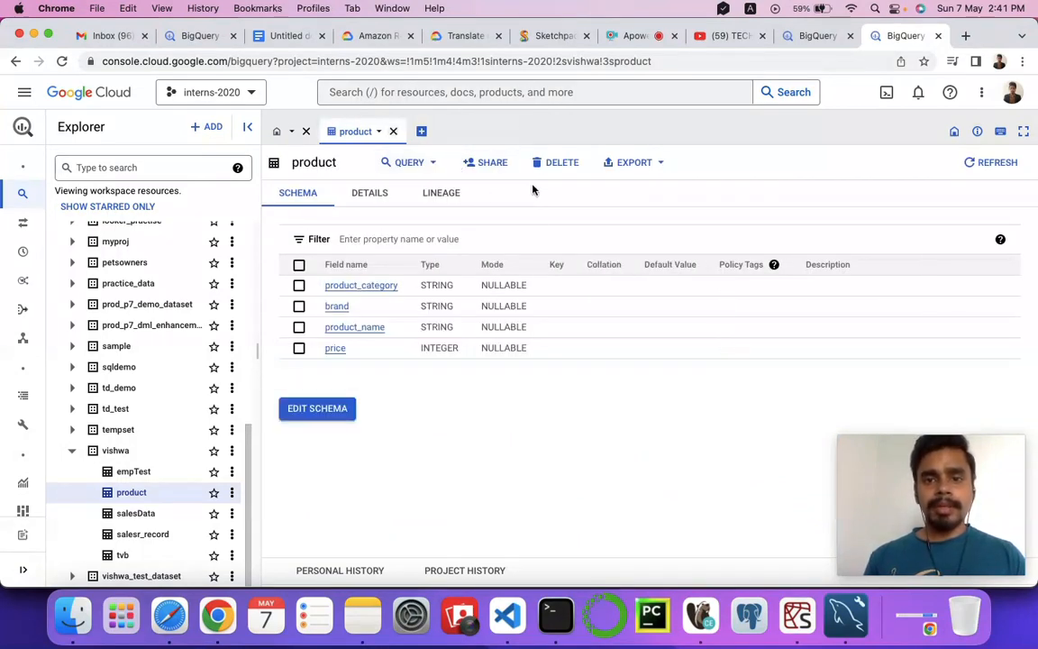
Query all columns of the product table in a new query tab with LIMIT 1000 and look through the returned rows.
left_click(432, 167)
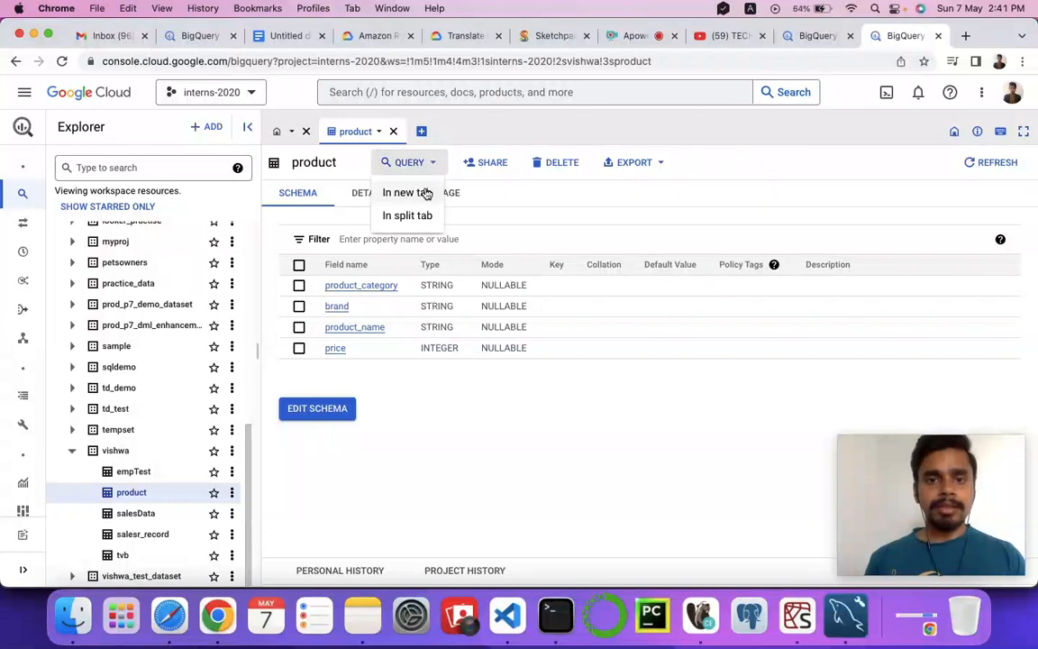
left_click(425, 193)
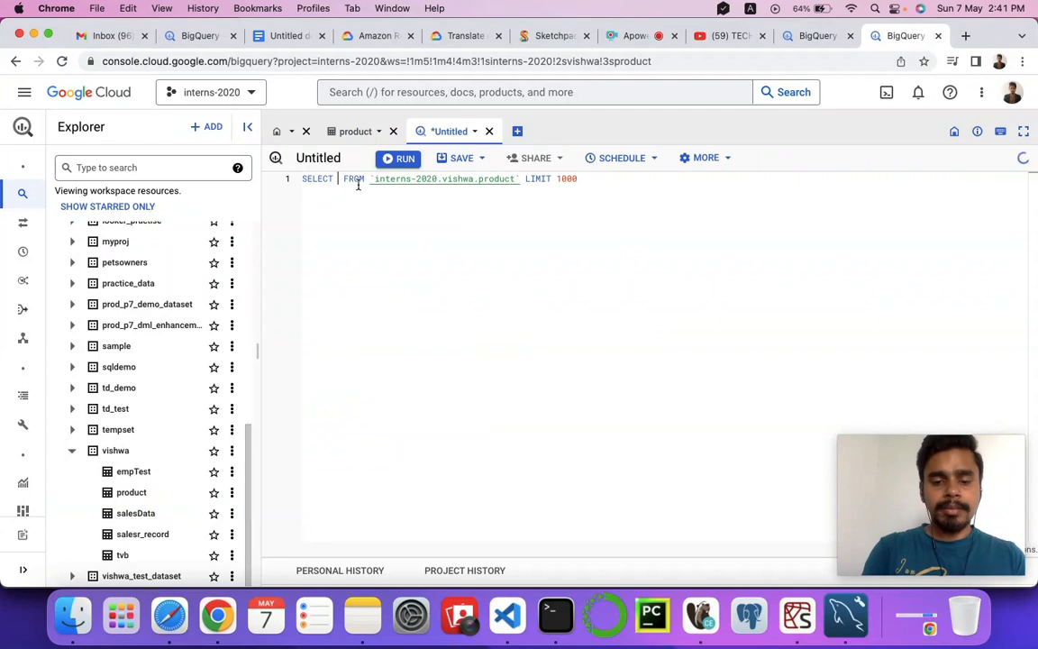
type("*")
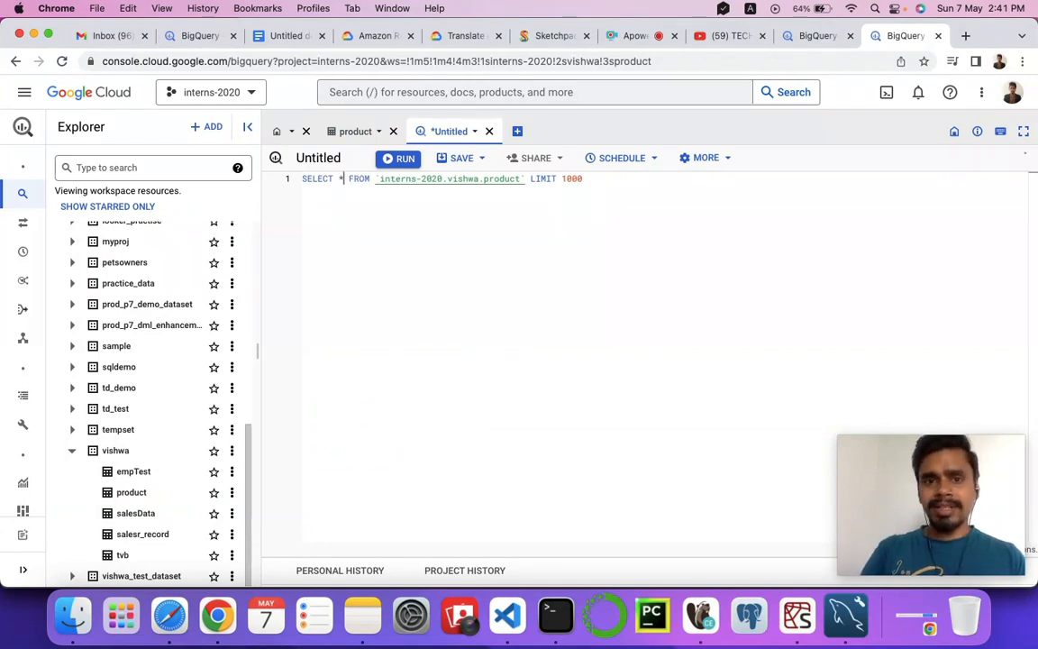
key("super+Return")
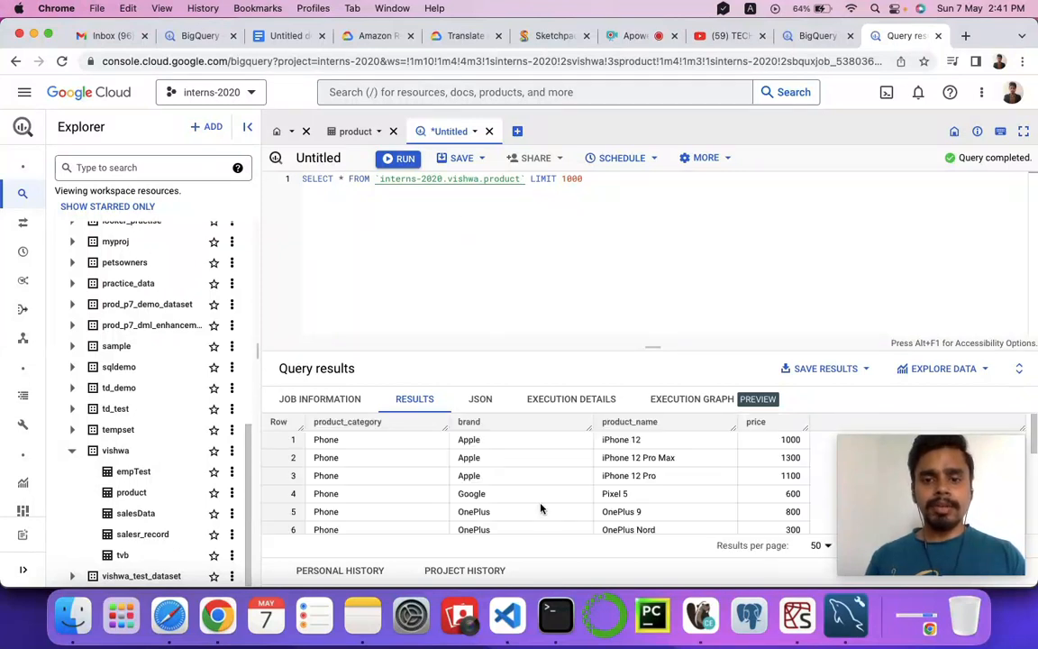
scroll(583, 469, "down", 5)
scroll(583, 469, "down", 3)
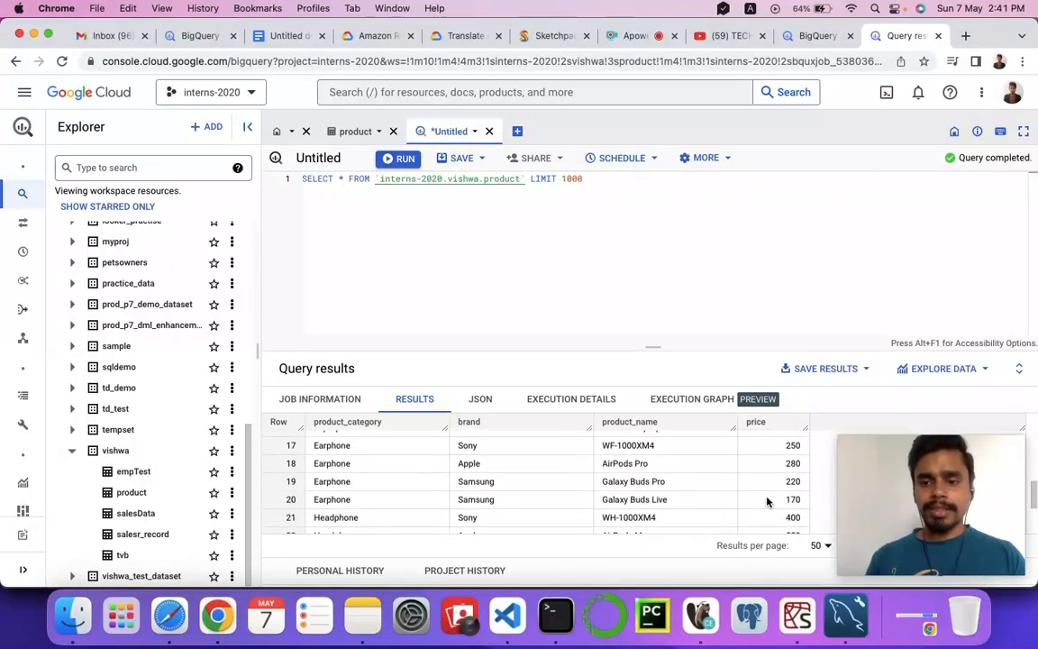
scroll(494, 506, "down", 2)
scroll(495, 505, "up", 6)
Change the query to SELECT count(*) from the product table without the LIMIT clause and run it.
left_click(341, 178)
type("count(")
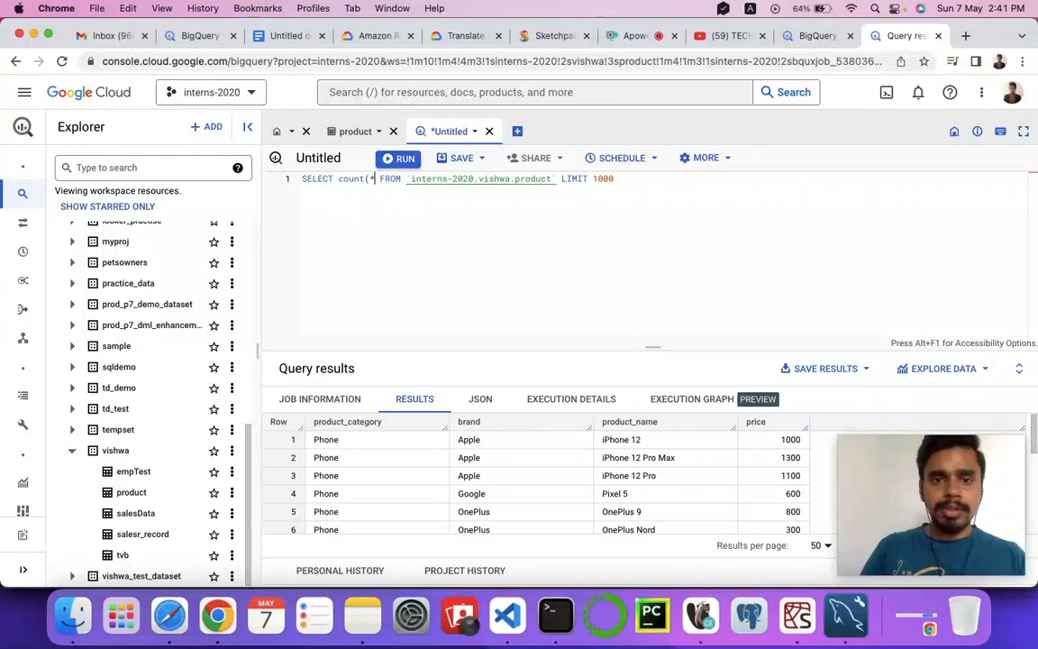
key("Right")
type(")")
key("End")
key("BackSpace")
key("BackSpace")
key("BackSpace")
key("BackSpace")
key("BackSpace")
key("BackSpace")
key("BackSpace")
key("BackSpace")
key("BackSpace")
key("BackSpace")
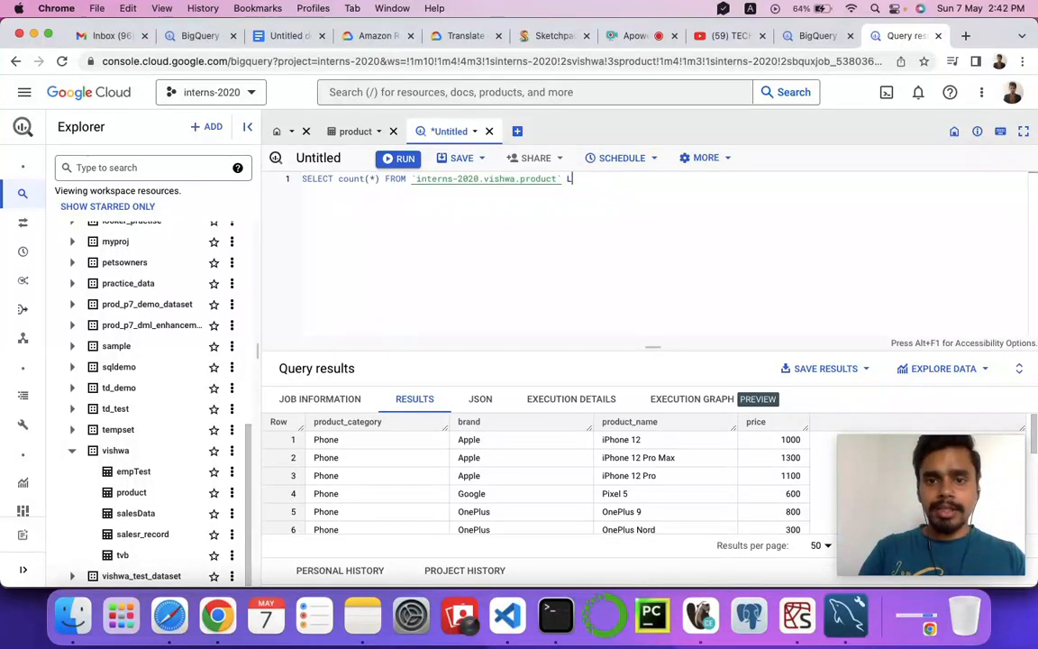
key("super+Return")
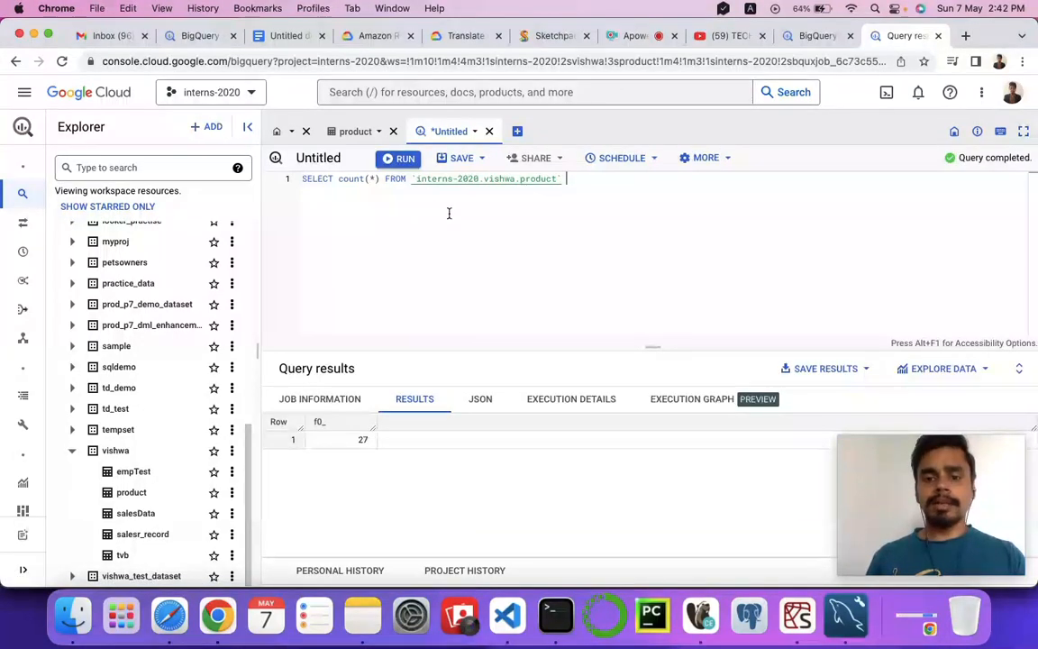
Replace count(*) with * in the query, run it and look through the product rows.
left_click(381, 180)
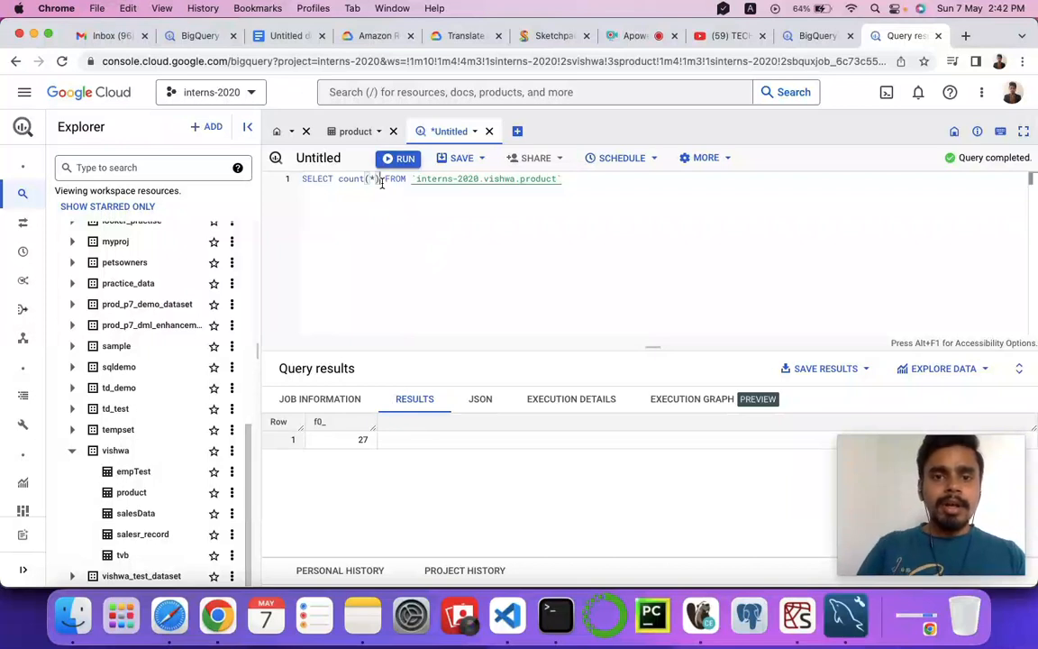
key("BackSpace")
key("BackSpace")
key("BackSpace")
key("BackSpace")
key("BackSpace")
key("BackSpace")
key("BackSpace")
key("BackSpace")
type("*")
key("super+Return")
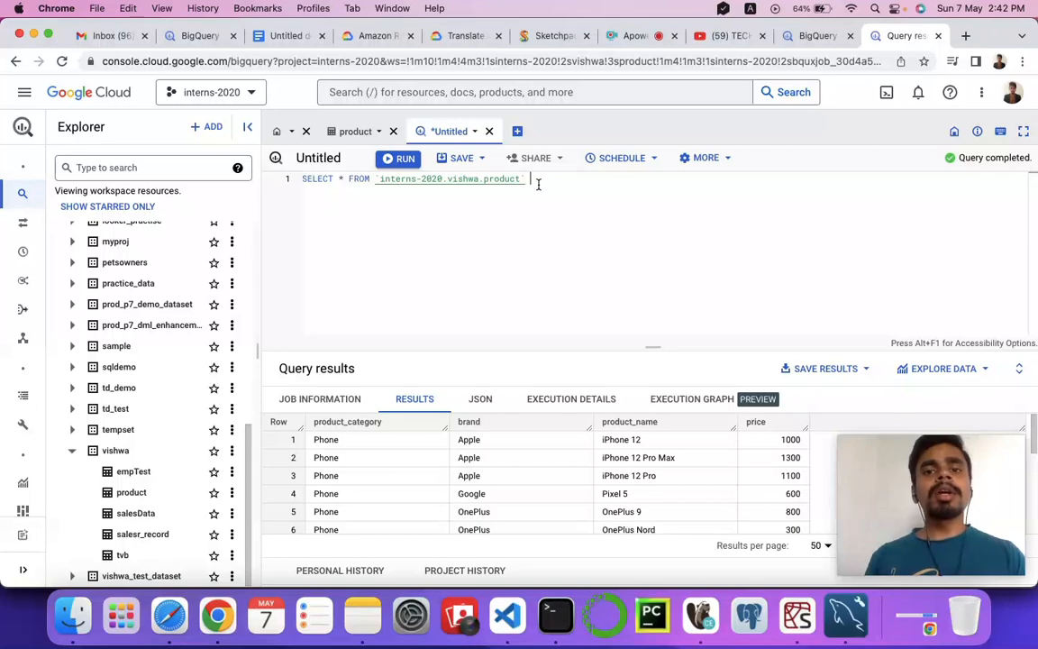
scroll(424, 492, "down", 5)
scroll(425, 492, "up", 5)
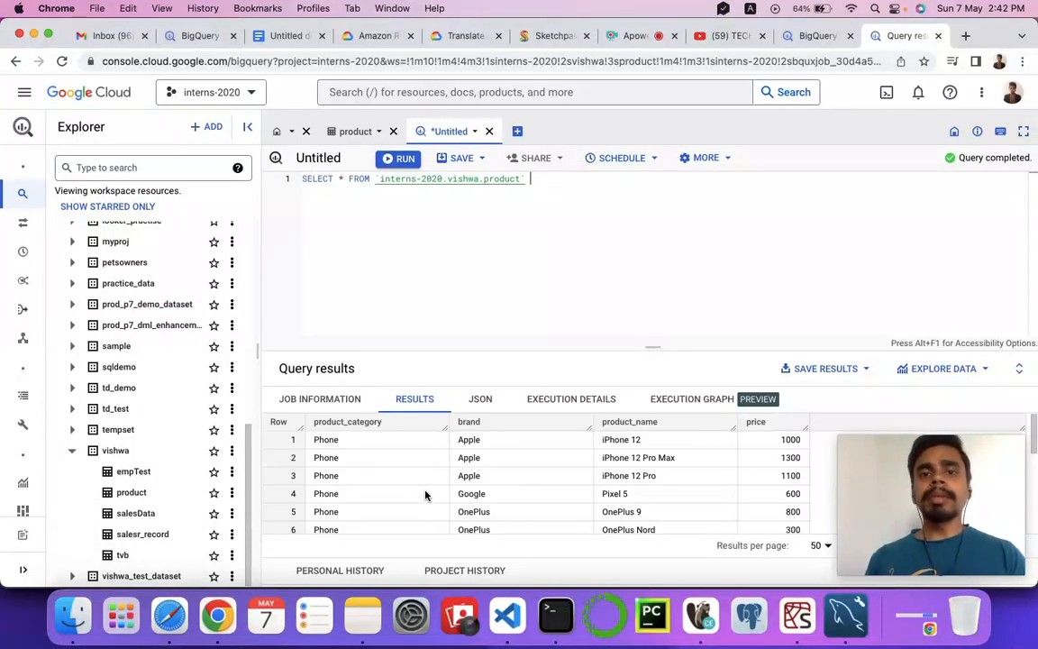
scroll(430, 492, "down", 10)
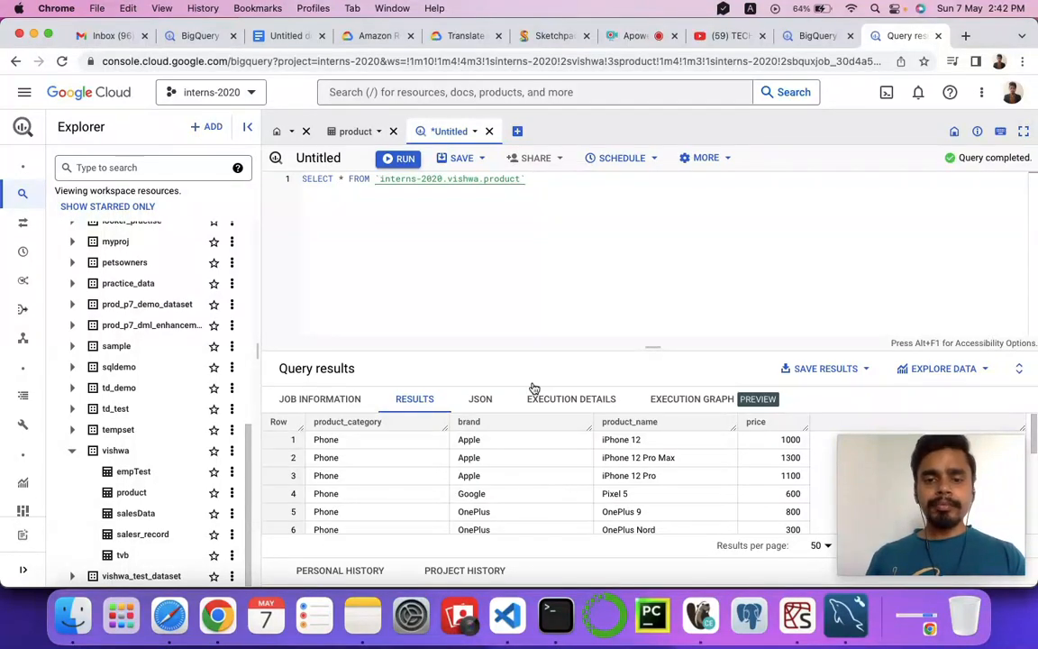
Review the options for saving the query itself and the formats available for saving its results.
left_click(460, 158)
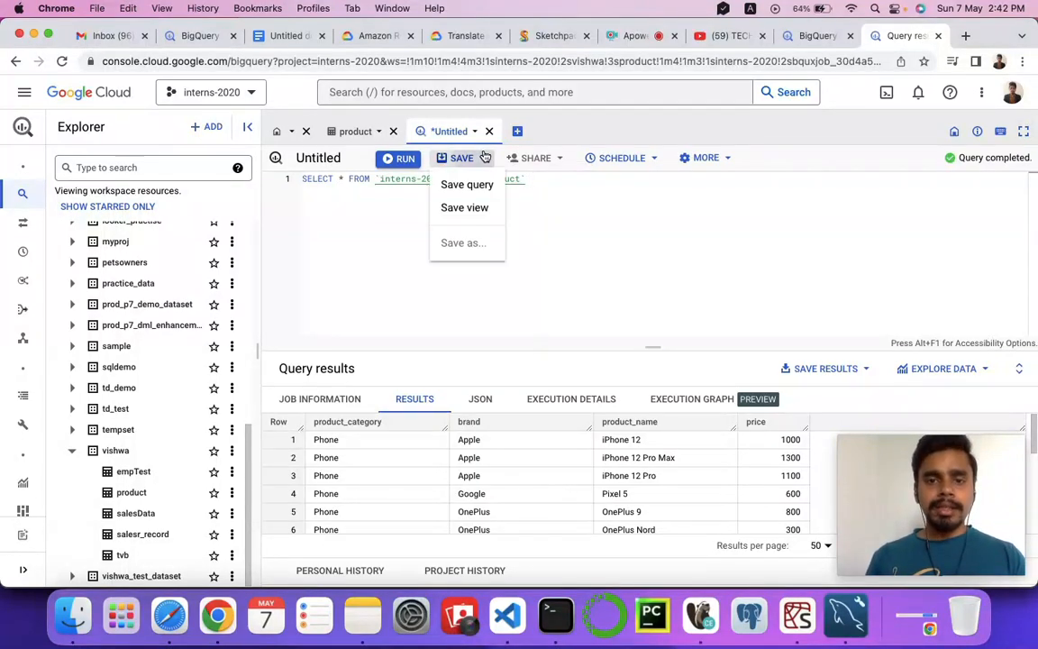
left_click(621, 232)
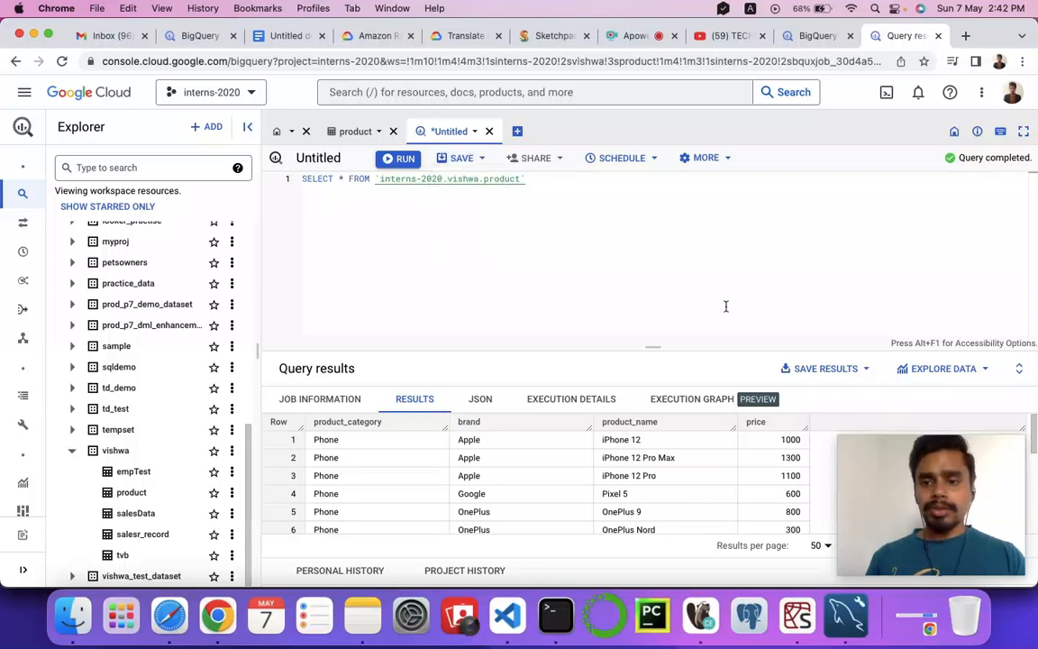
left_click(863, 372)
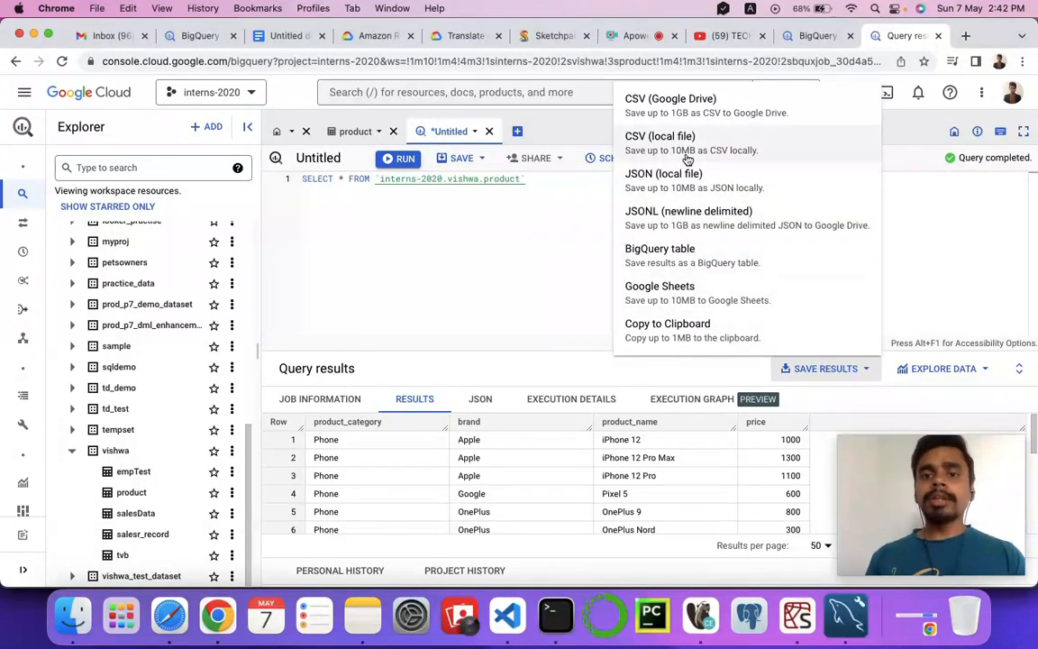
left_click(428, 276)
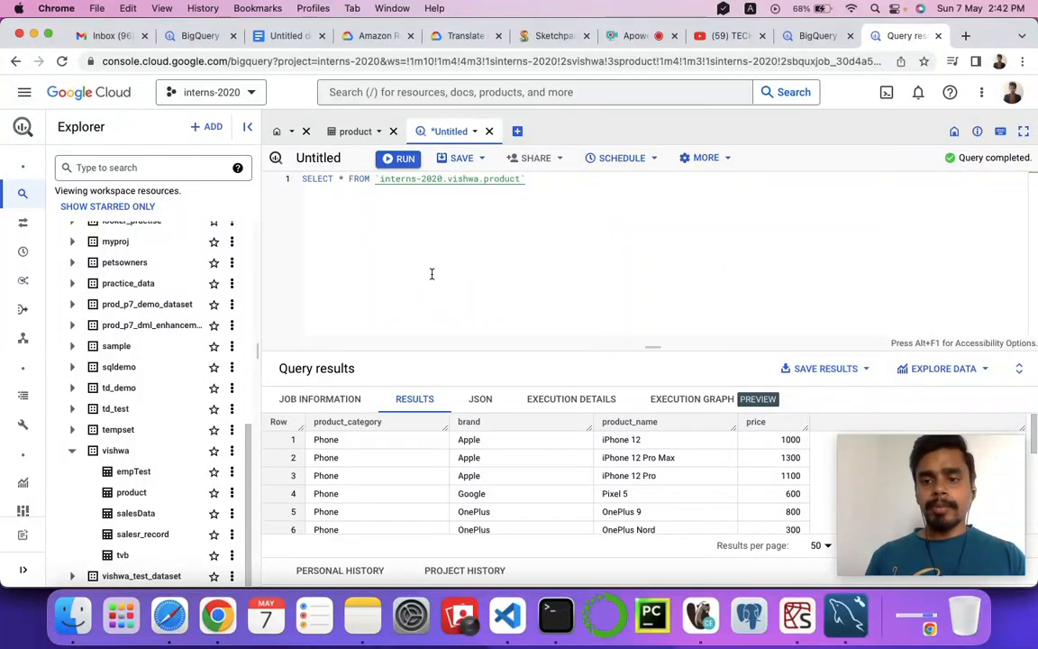
left_click(868, 370)
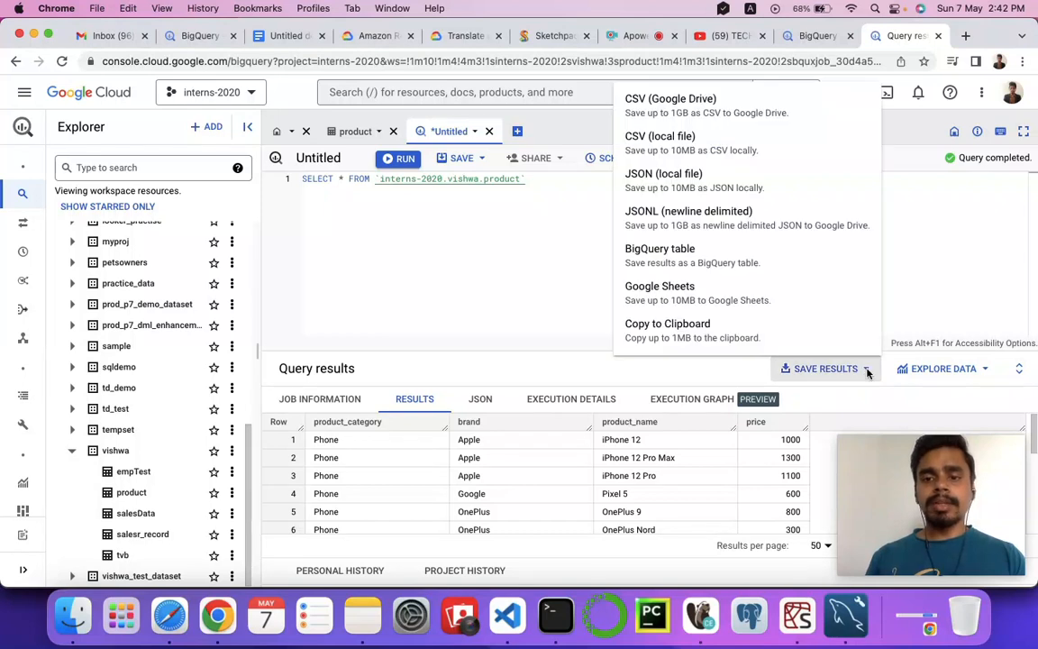
left_click(393, 311)
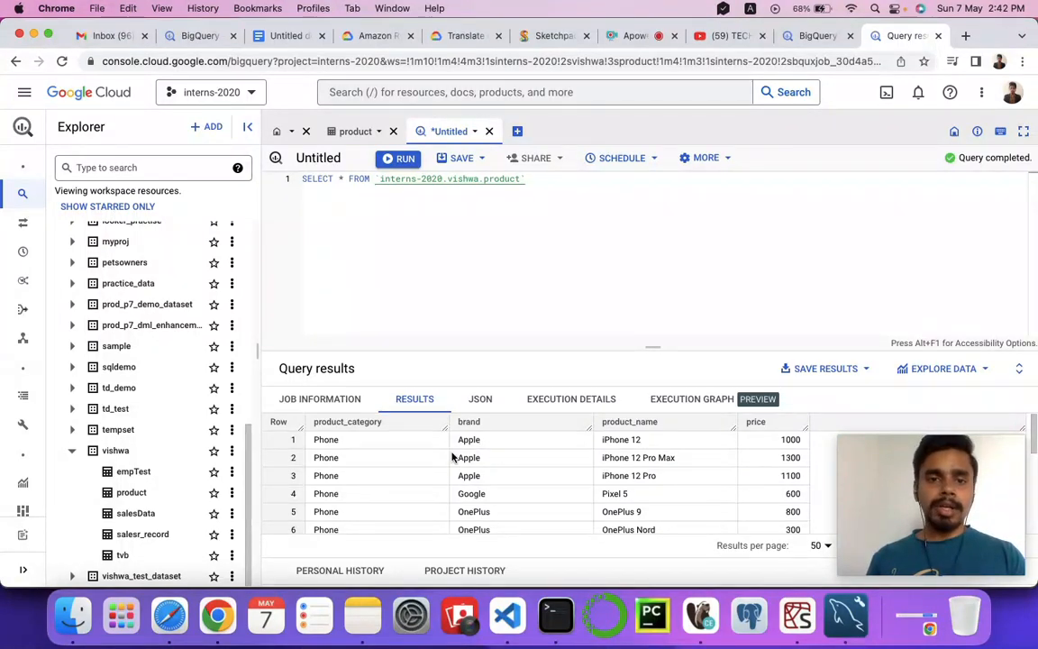
Add the condition where brand='Apple' to the product query, run it and look through the returned rows.
left_click(530, 178)
key("Return")
type("where")
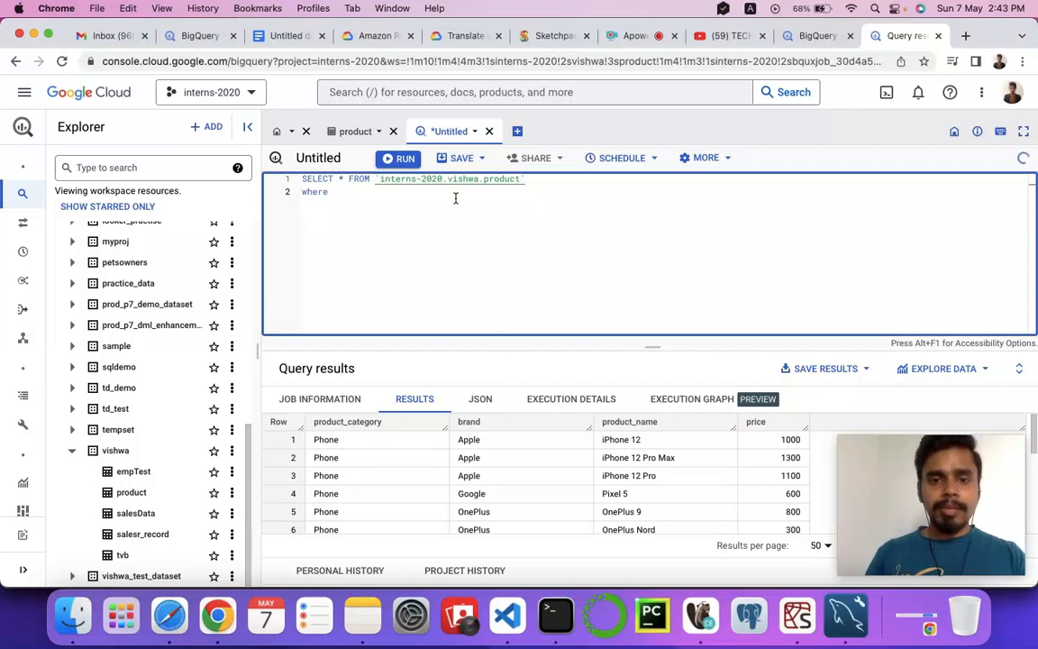
type(" brand=")
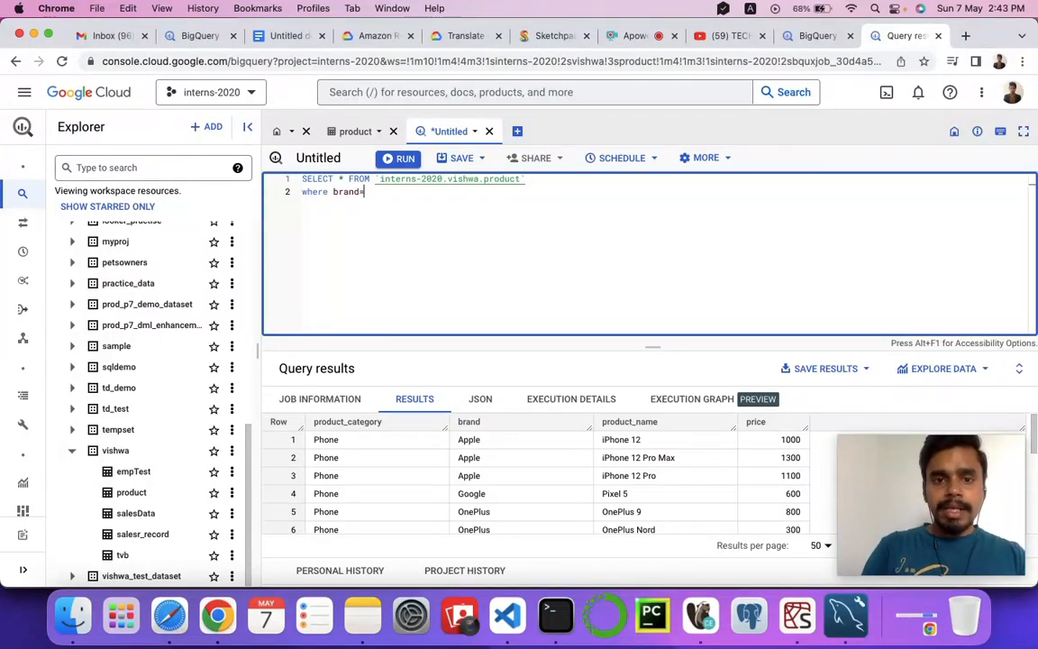
type("Apple")
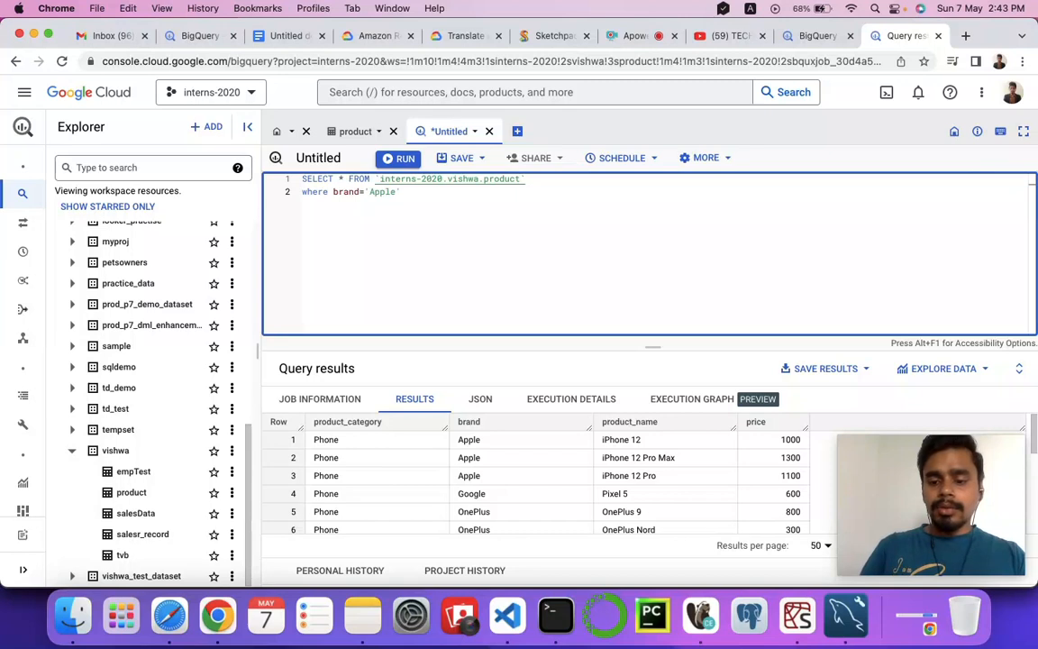
key("super+Return")
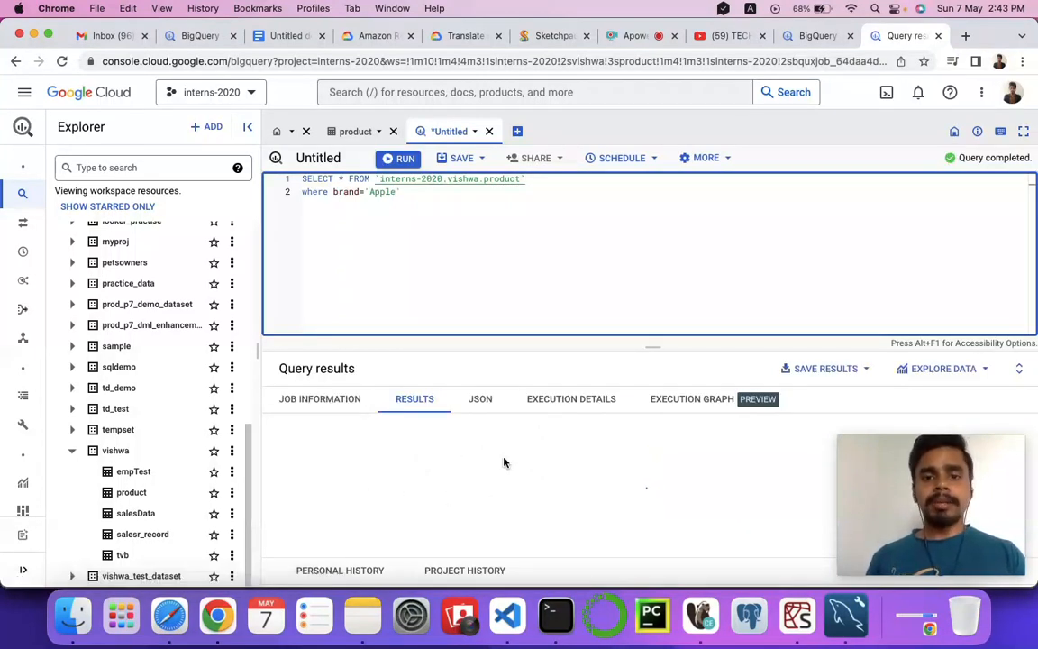
scroll(462, 491, "down", 2)
scroll(461, 491, "up", 2)
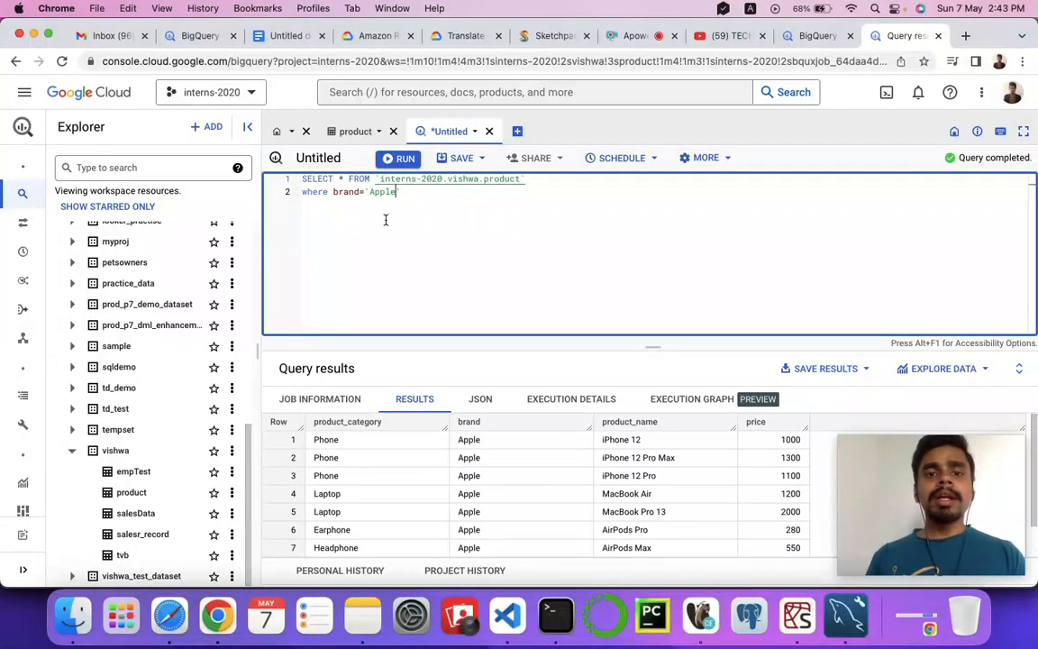
double_click(504, 179)
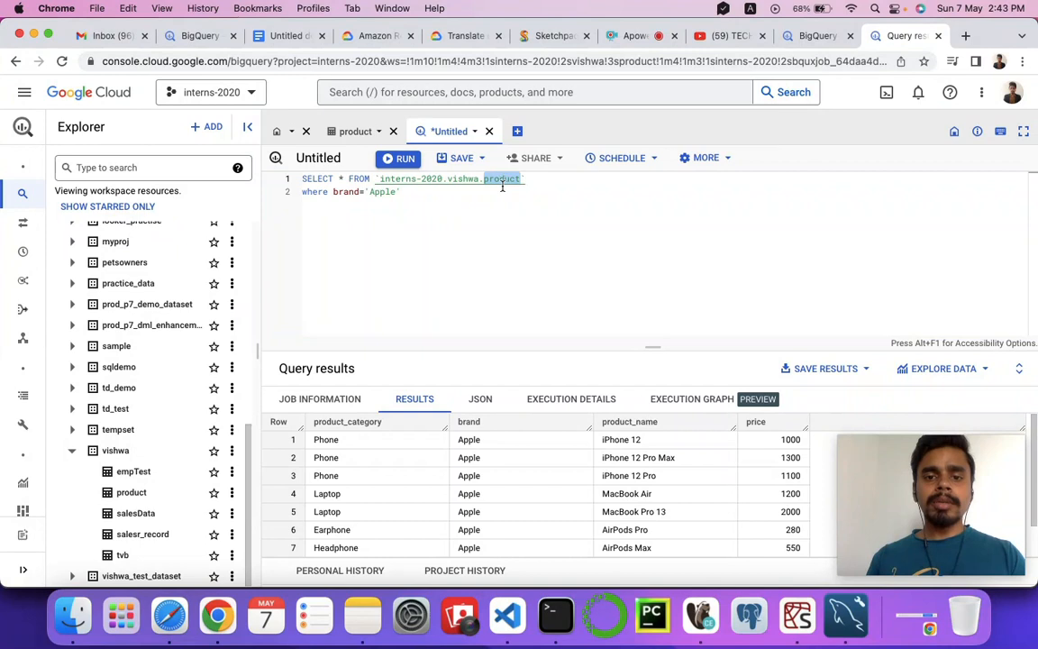
scroll(404, 490, "down", 2)
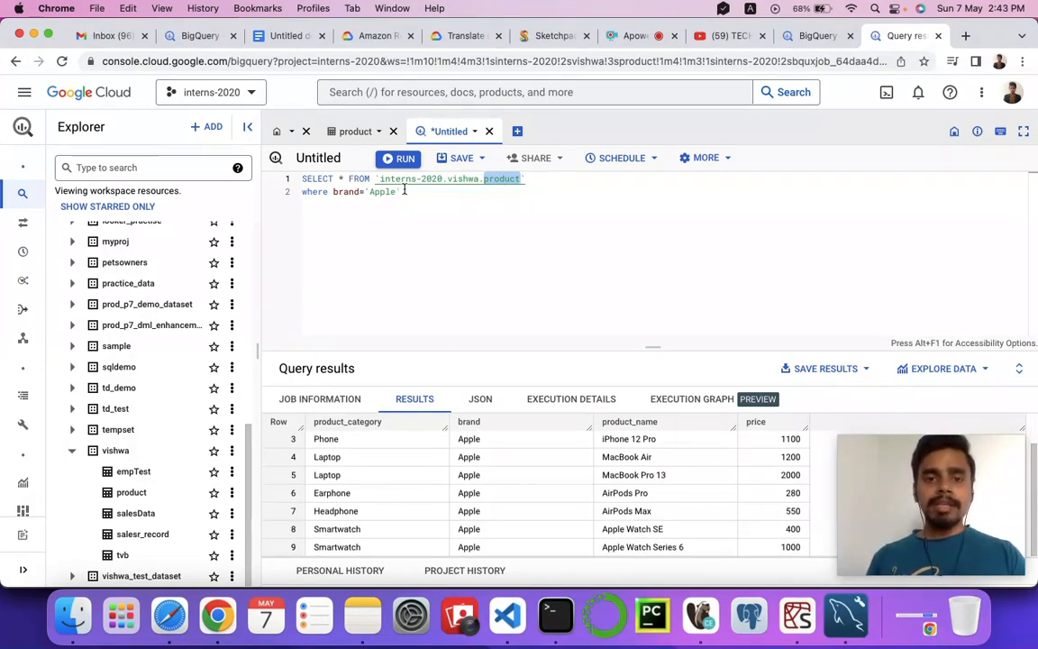
left_click_drag(399, 192, 301, 192)
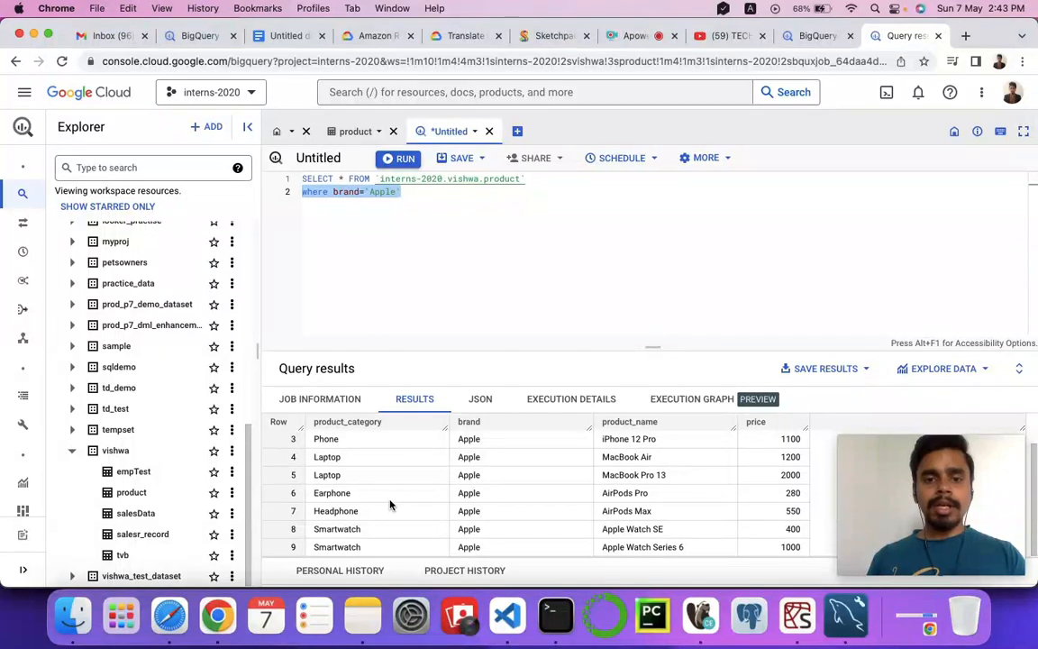
scroll(389, 503, "up", 2)
scroll(500, 495, "down", 2)
scroll(497, 496, "up", 2)
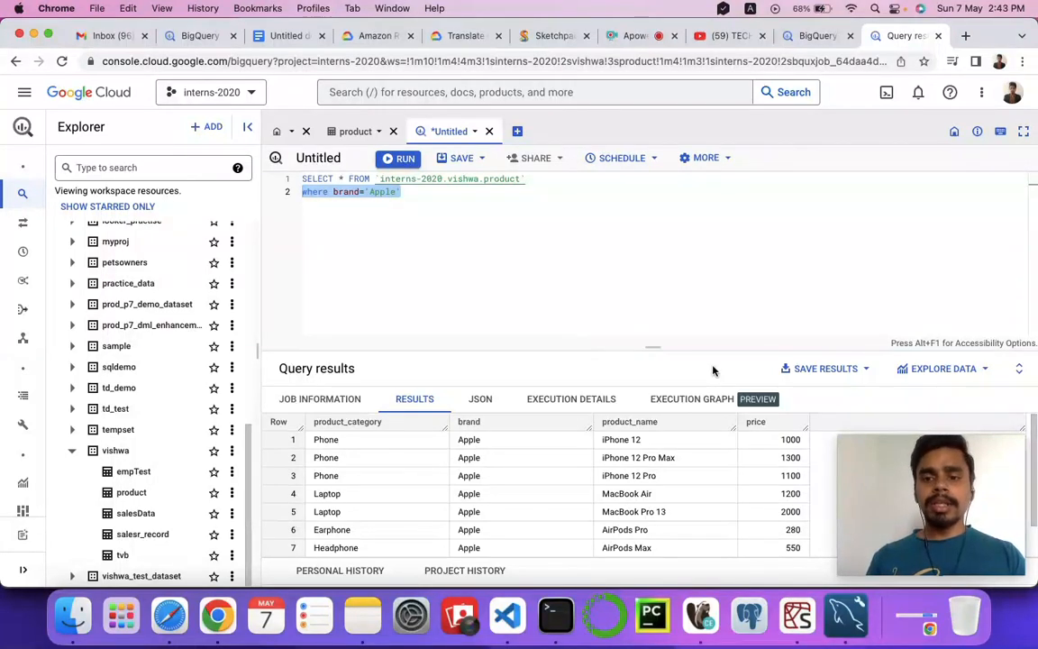
Copy the Apple query results to the clipboard, paste them into the untitled Google Docs document and select the pasted rows.
left_click(864, 371)
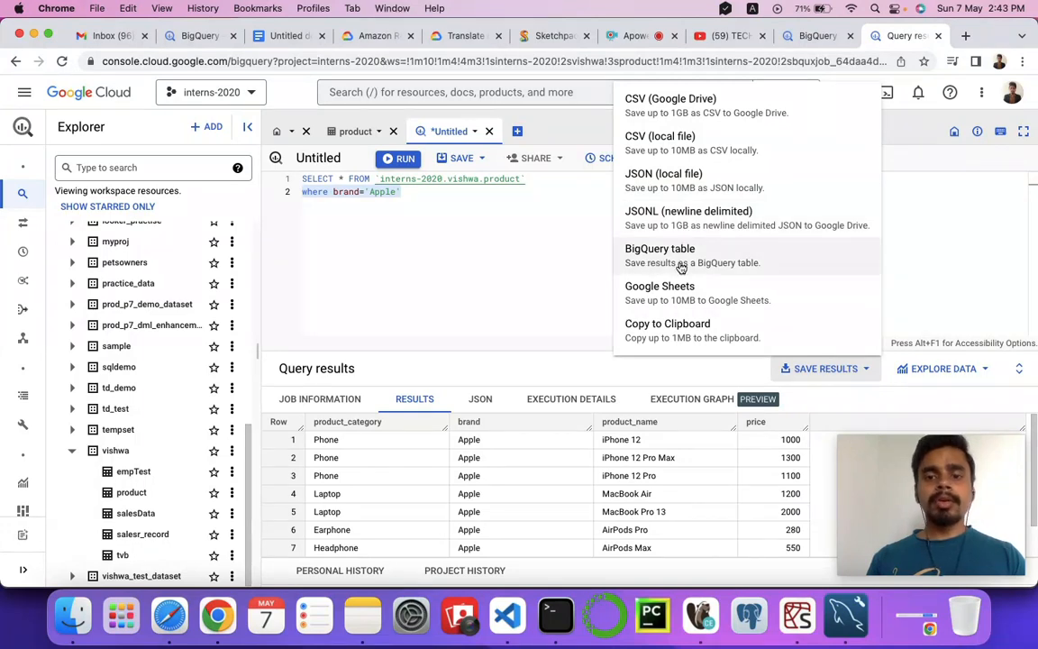
left_click(658, 334)
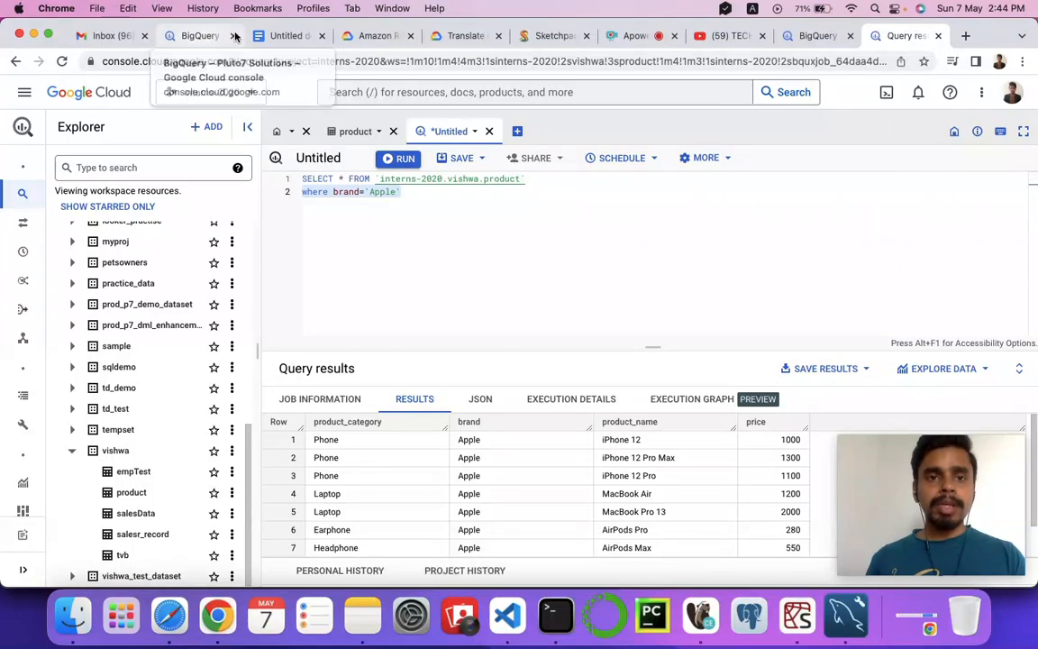
left_click(276, 38)
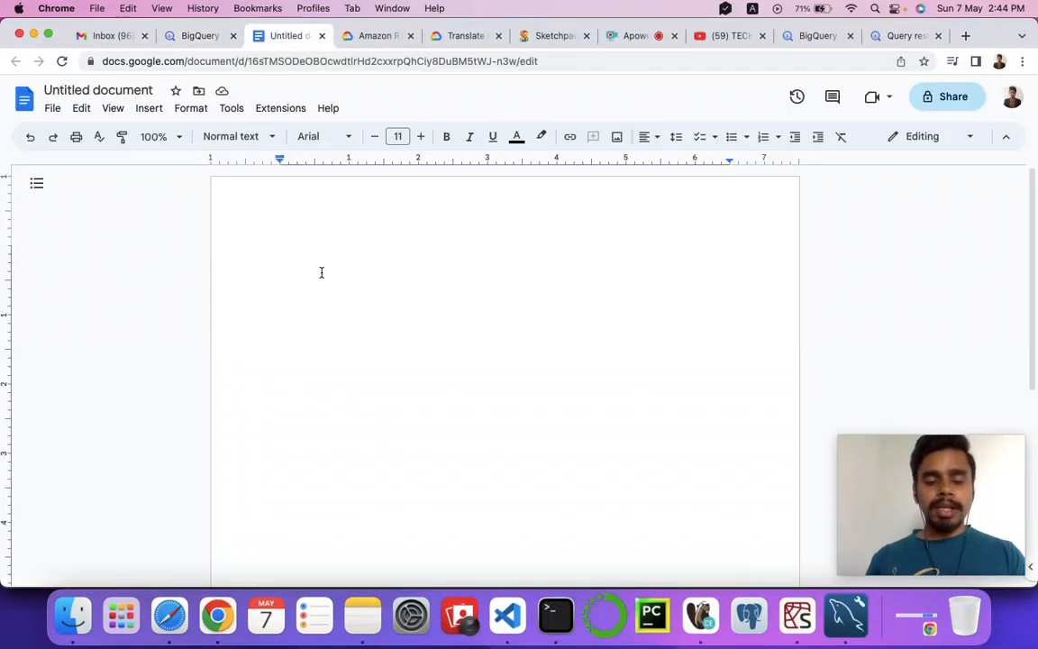
type("product_category\tbrand\tproduct_name\tprice Phone\tApple\tiPhone 12\t1000 Phone\tApple\tiPhone 12 Pro Max\t1300 Phone\tApple\tiPhone 12 Pro\t1100 Laptop\tApple\tMacBook Air\t1200 Laptop\tApple\tMacBook Pro 13\t2000 Earphone\tApple\tAirPods Pro\t280 Headphone\tApple\tAirPods Max\t550 Smartwatch\tApple\tApple Watch SE\t400 Smartwatch\tApple\tApple Watch Series 6\t1000")
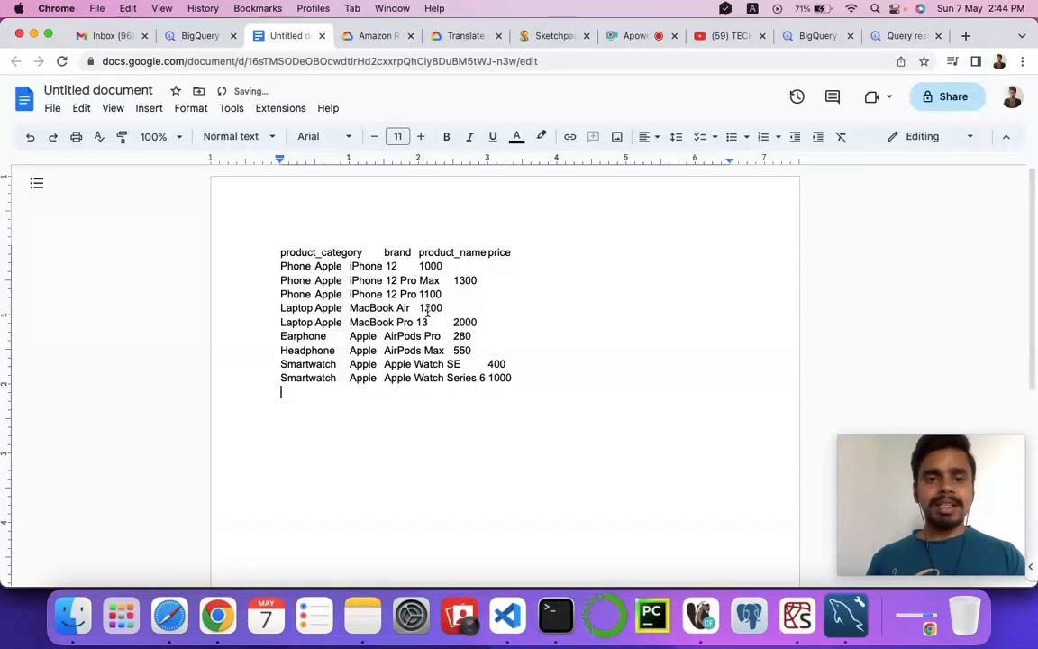
left_click_drag(274, 252, 524, 378)
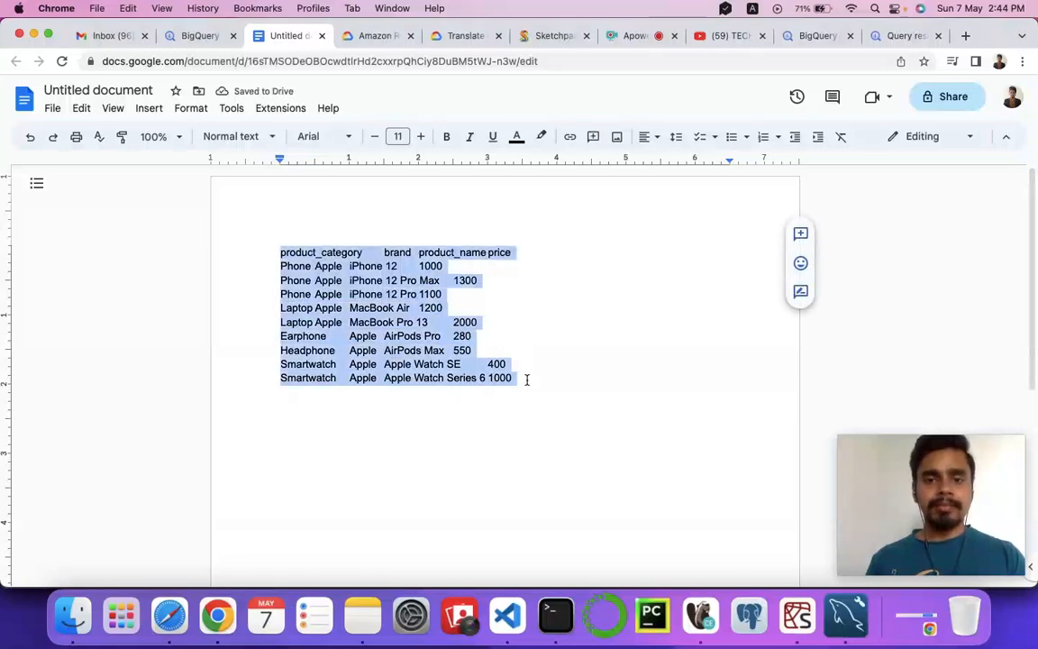
Return to the Apple product query in BigQuery and export its results as CSV to Google Drive.
left_click(180, 37)
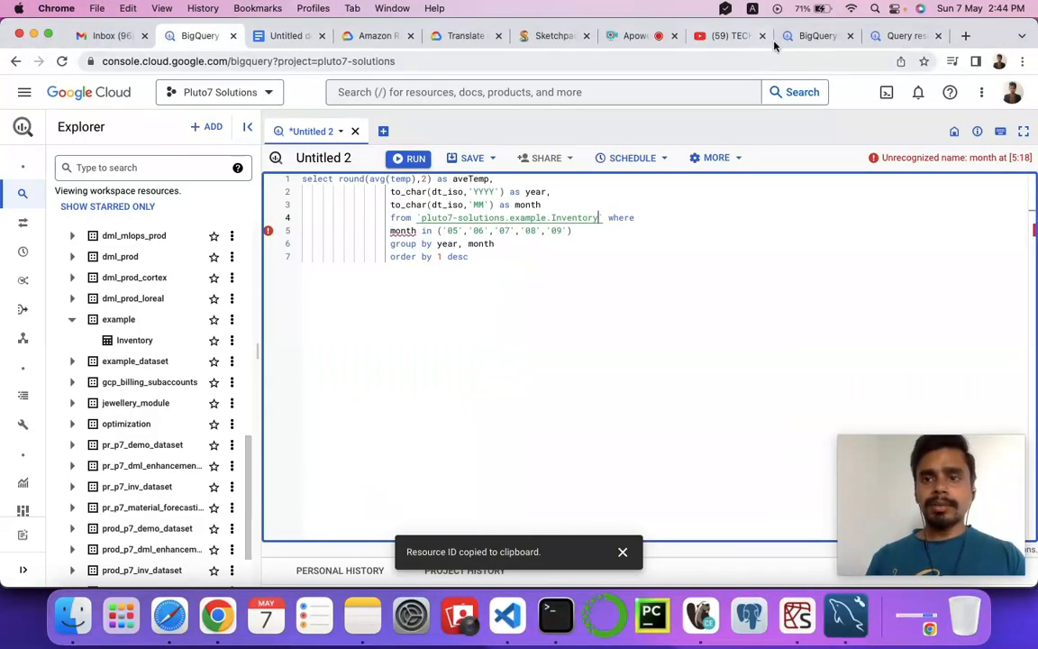
left_click(805, 38)
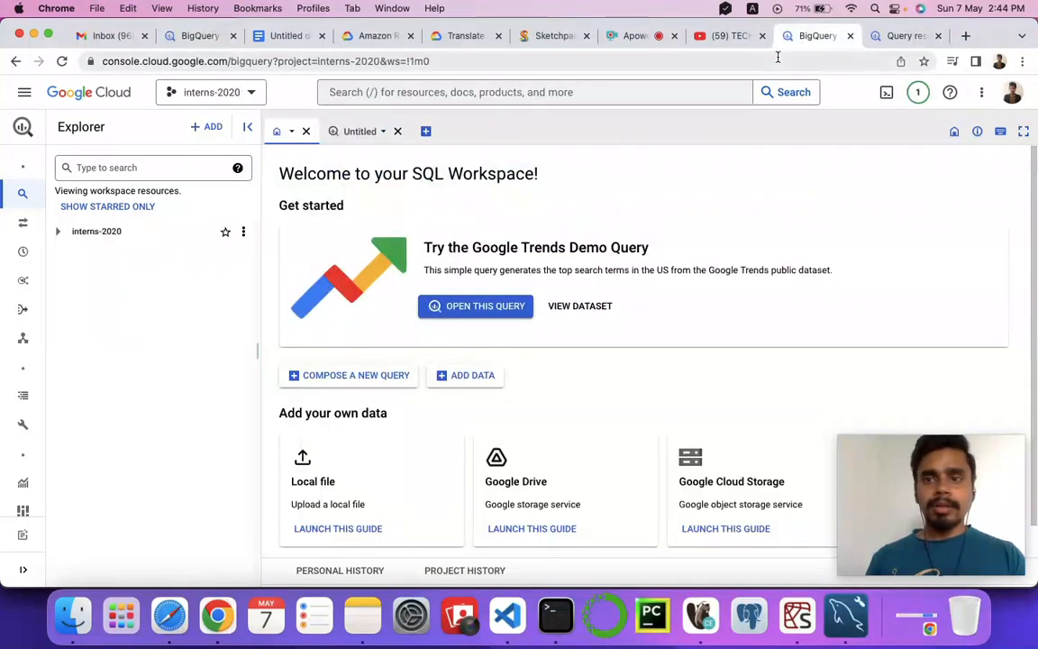
left_click(878, 37)
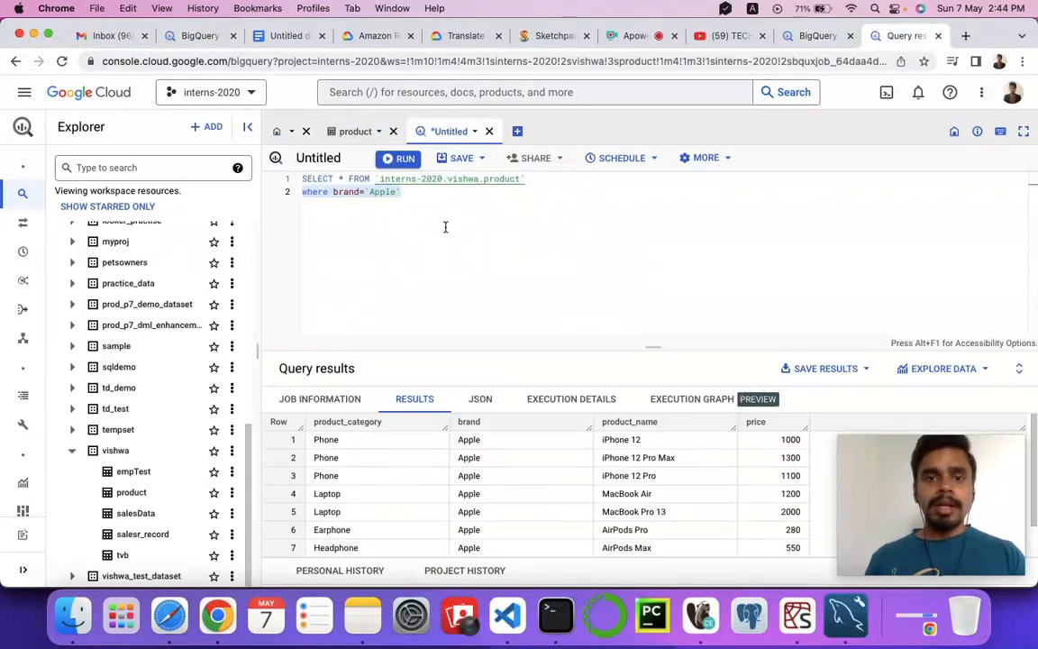
left_click(857, 368)
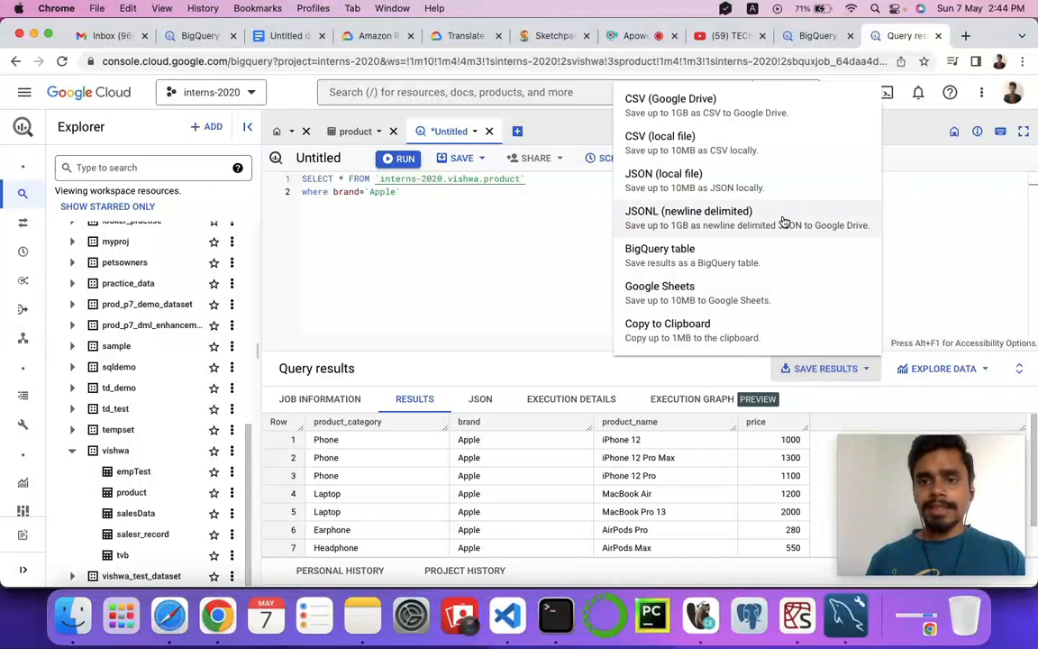
left_click(654, 101)
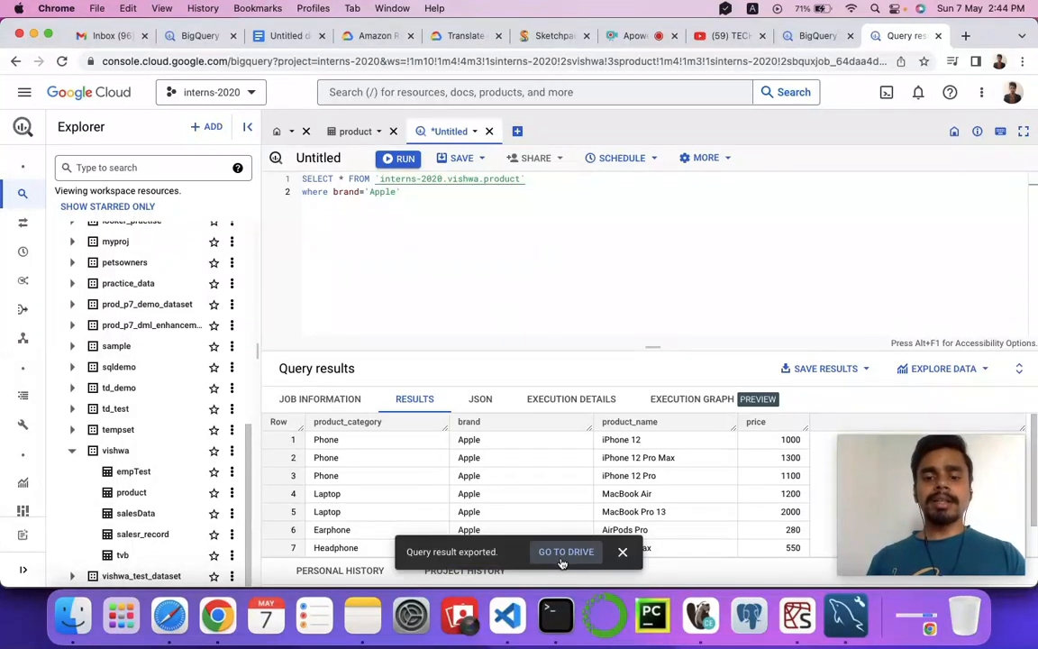
Open the exported CSV file in Google Drive and open it with Google Sheets.
left_click(559, 557)
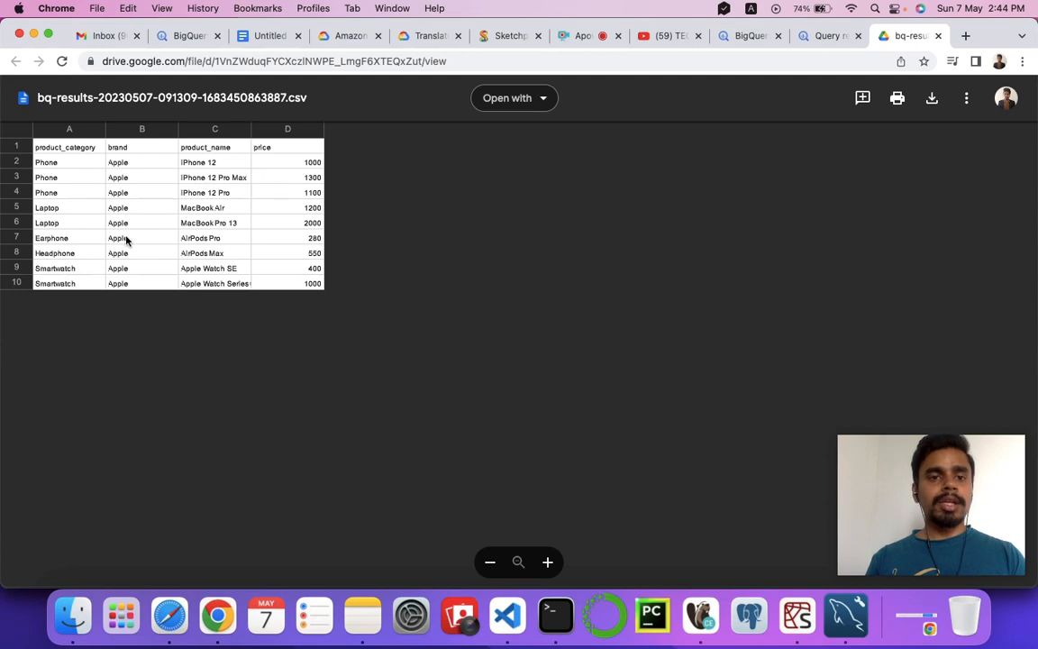
left_click(544, 101)
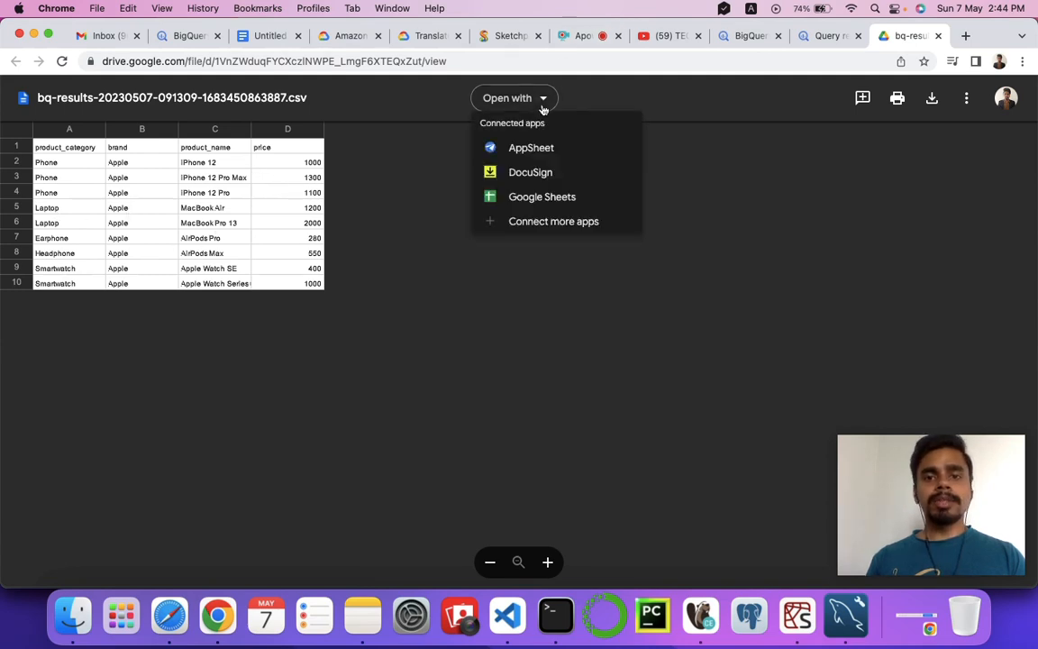
left_click(541, 199)
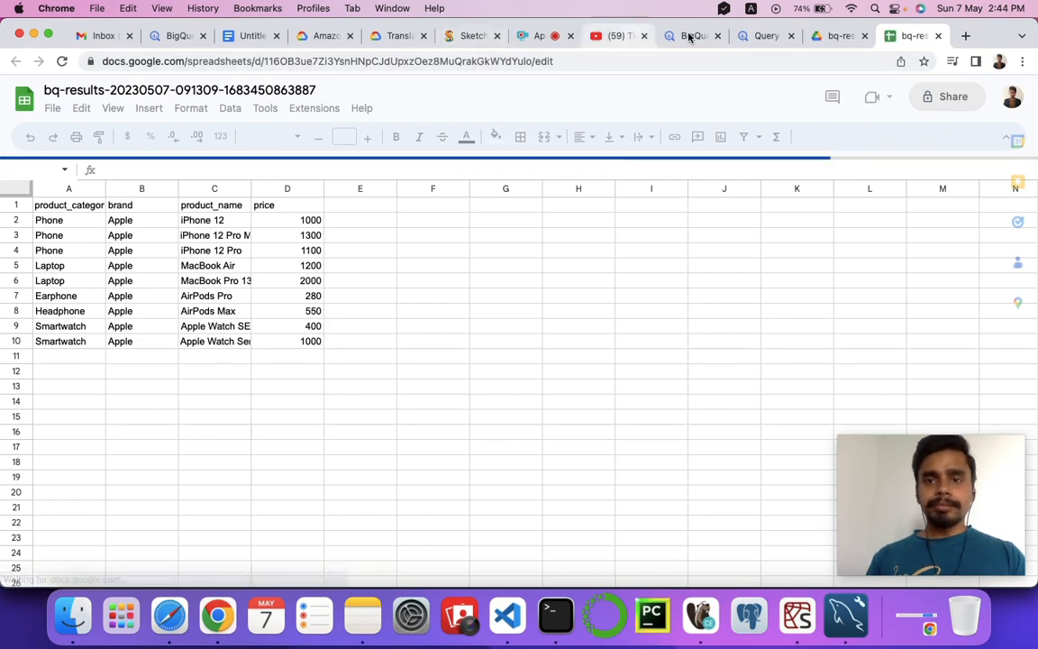
Switch back to the BigQuery query and review the other formats for saving its results.
left_click(762, 36)
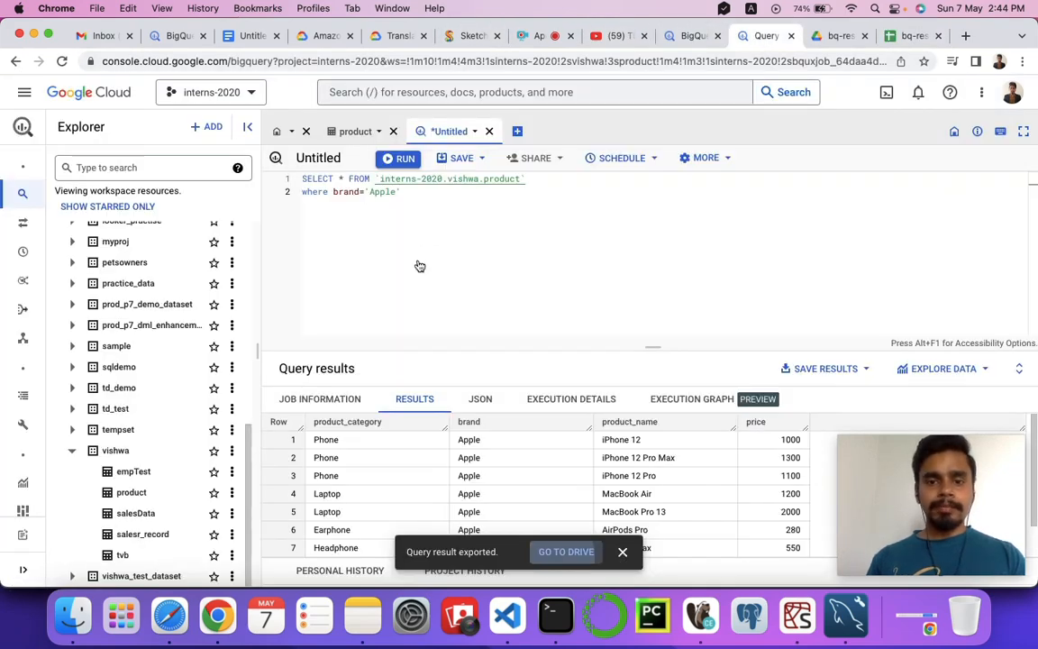
left_click(861, 370)
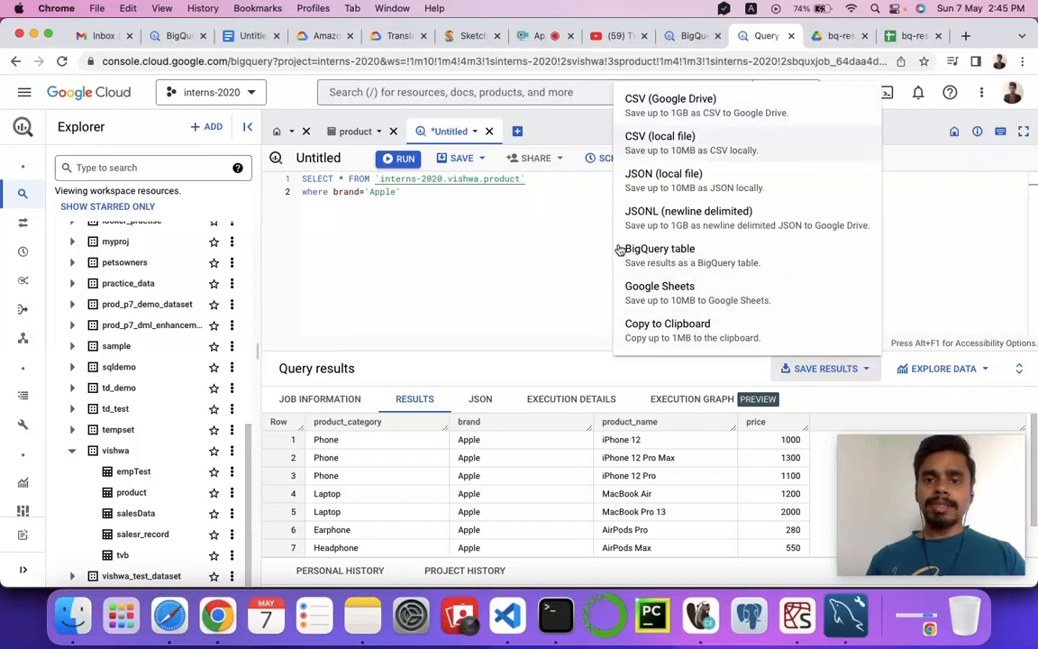
left_click(527, 247)
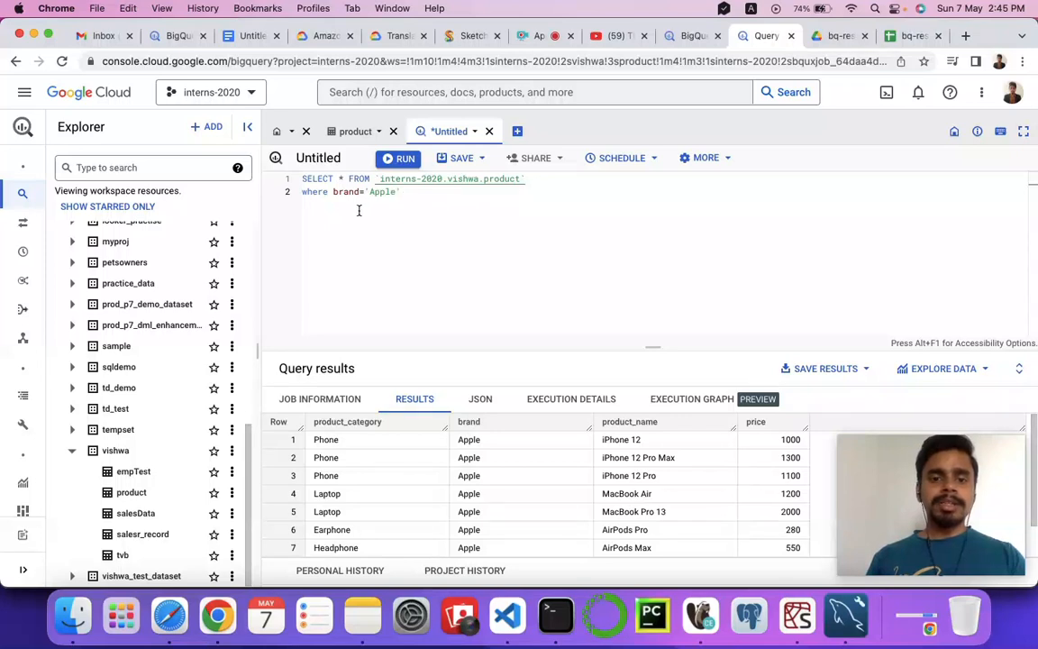
Examine the product categories in the Apple result rows and check the options for saving the query.
scroll(334, 493, "down", 1)
scroll(337, 451, "up", 1)
scroll(326, 475, "down", 1)
left_click_drag(318, 479, 341, 479)
left_click_drag(313, 514, 358, 531)
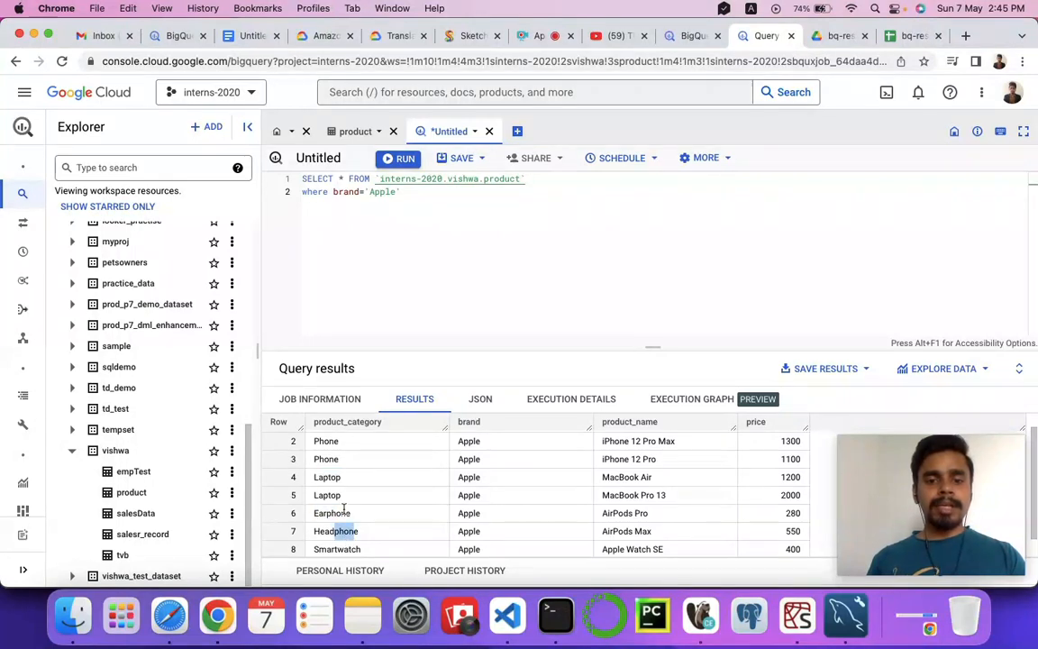
left_click_drag(334, 459, 325, 459)
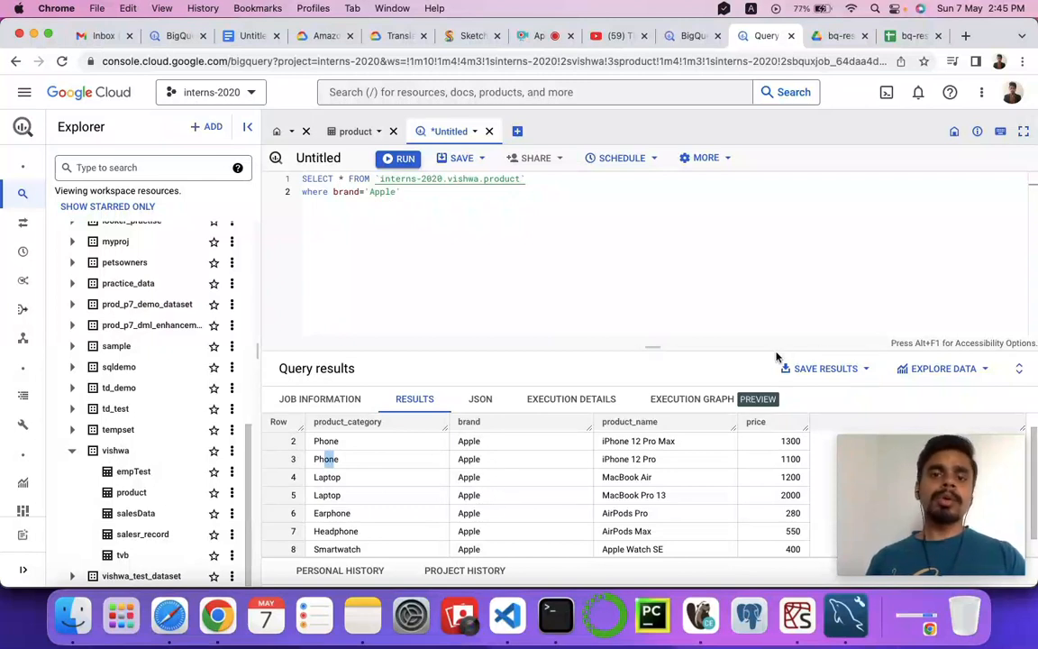
left_click(482, 159)
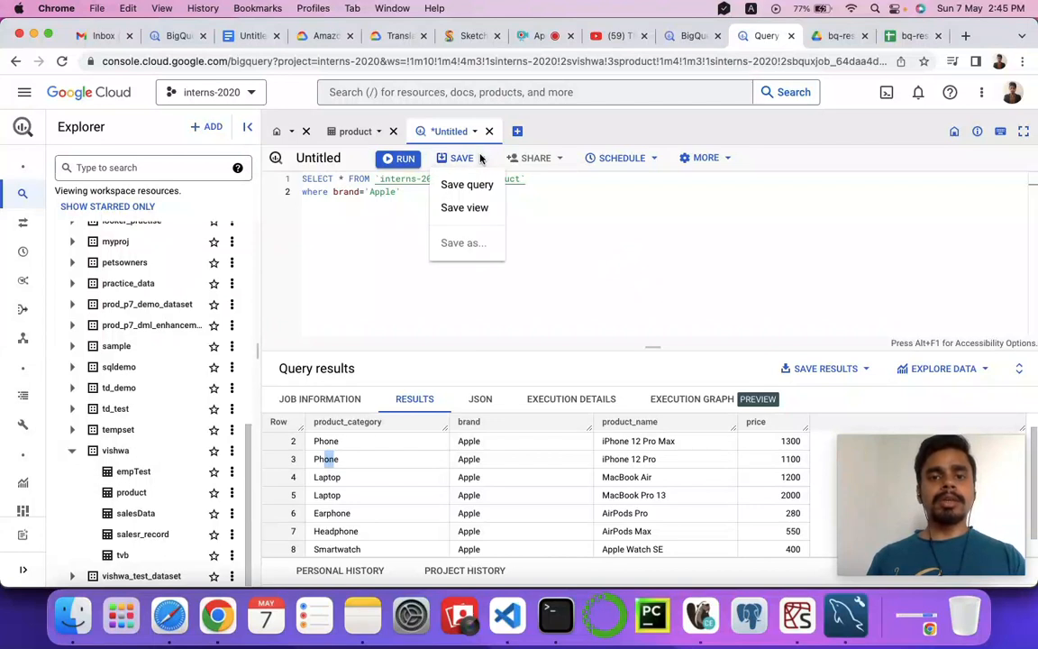
left_click(550, 229)
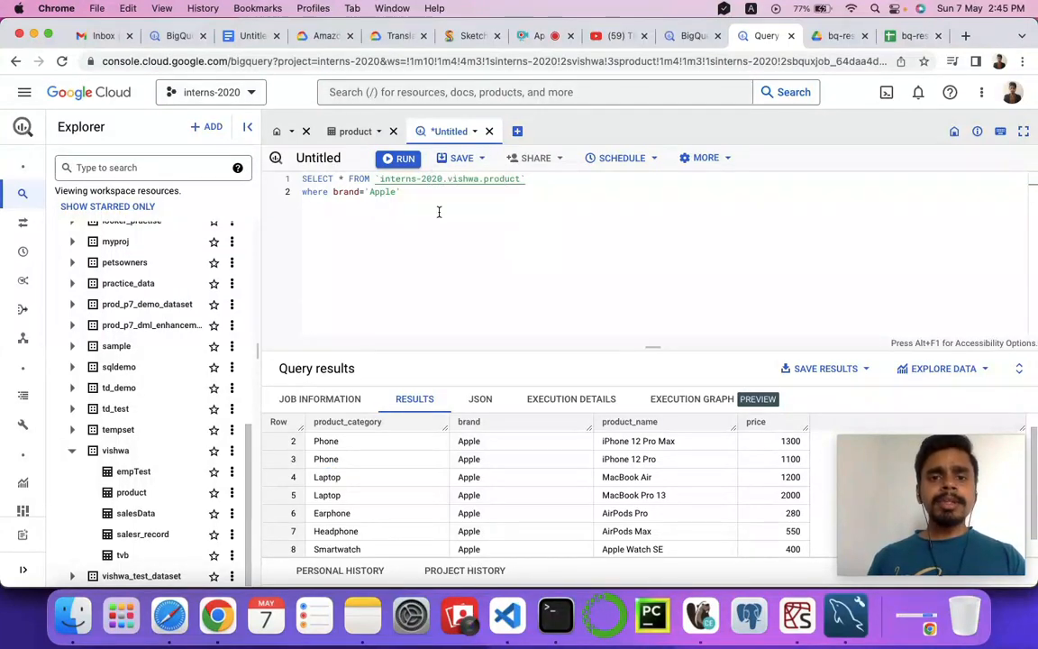
End the Apple product query with a semicolon and paste a copy of it below, leaving blank lines between the two.
key("super+a")
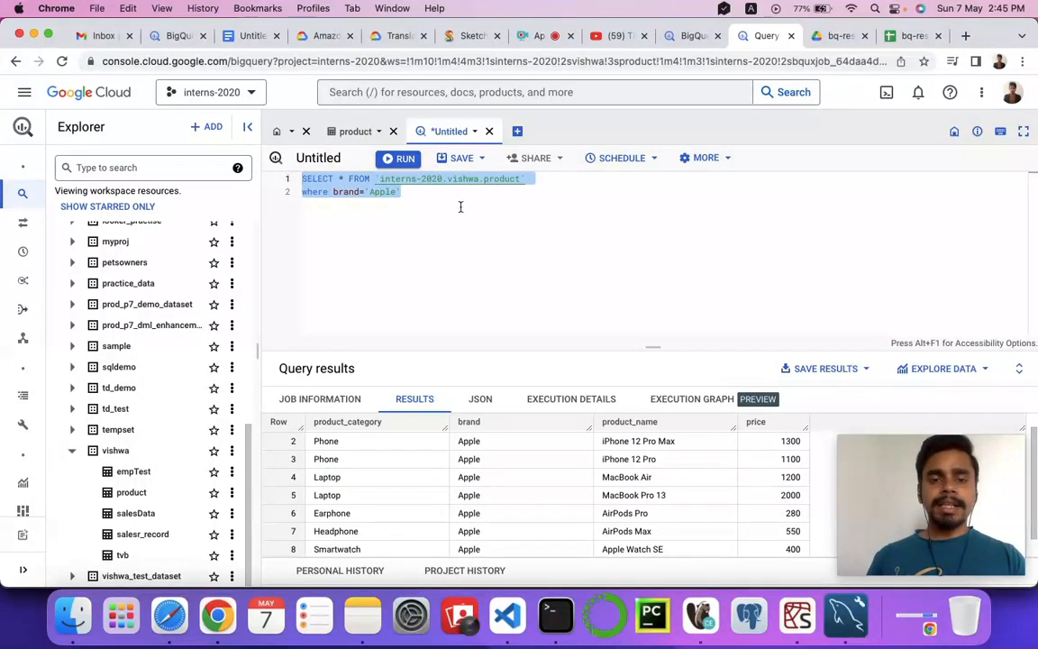
left_click(419, 196)
left_click(447, 202)
type(";")
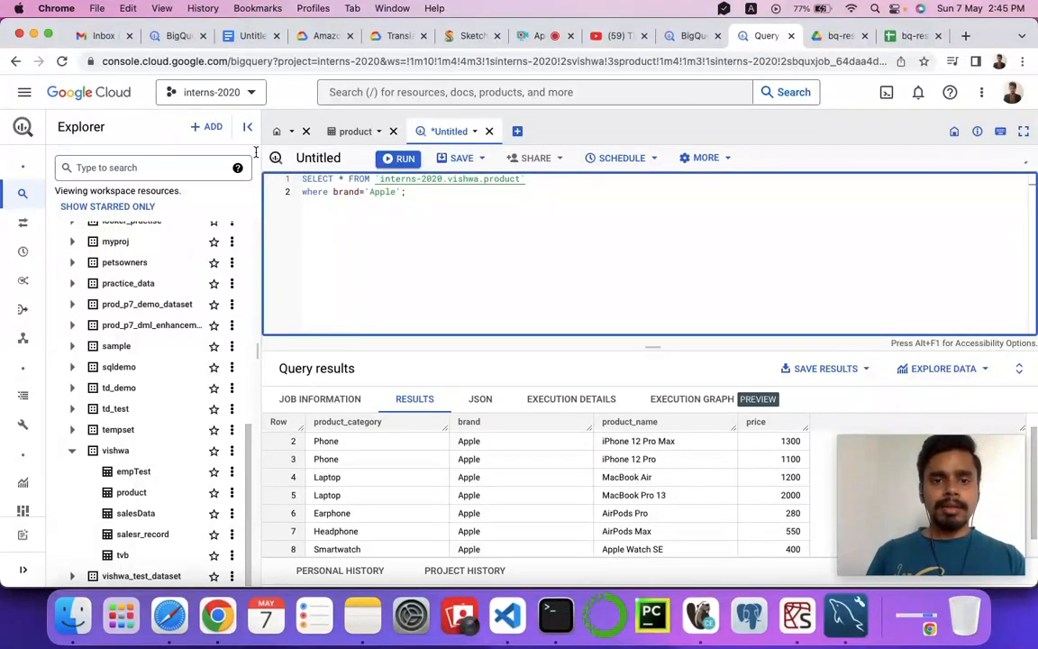
key("super+a")
key("super+c")
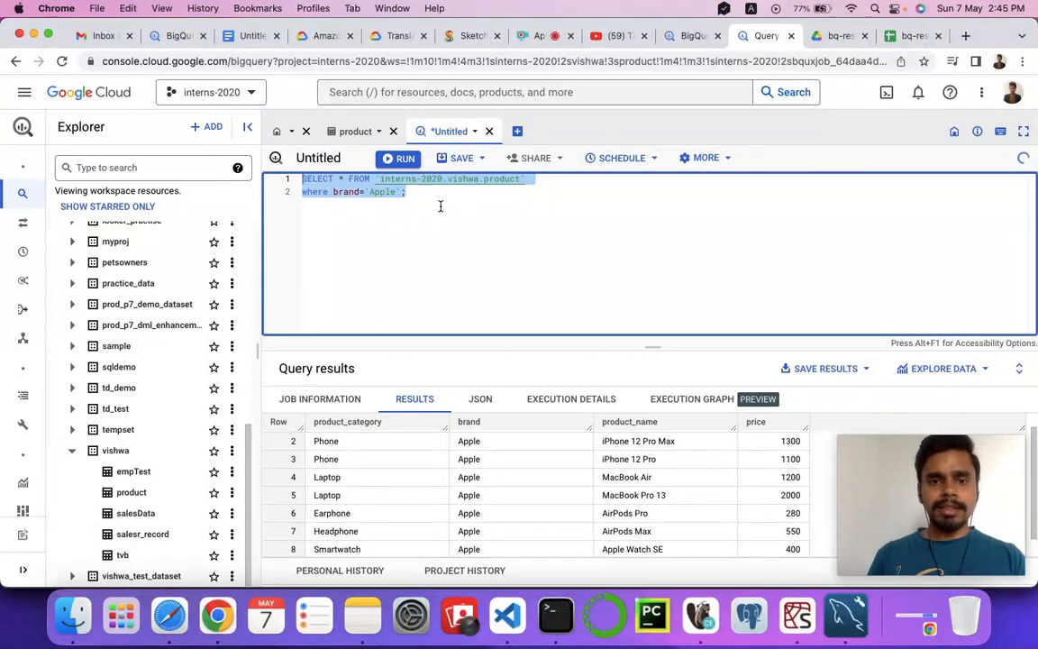
left_click(440, 207)
key("Return")
key("Return")
key("Return")
key("super+v")
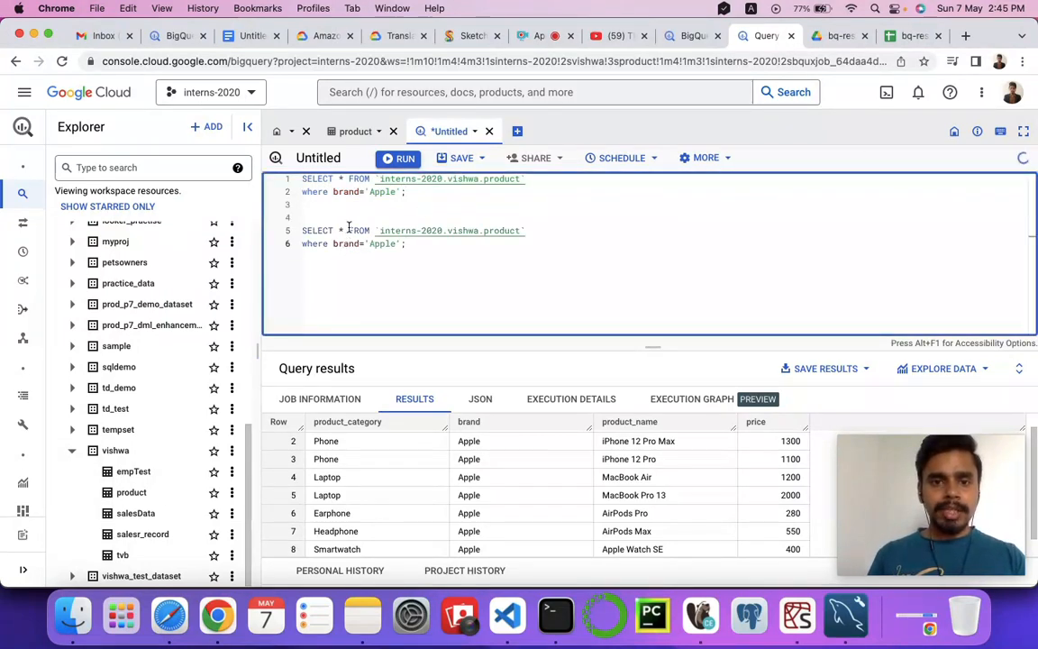
Replace the asterisk in the second query's SELECT list with brand, count(*) and put the FROM clause on its own line.
left_click(344, 231)
key("BackSpace")
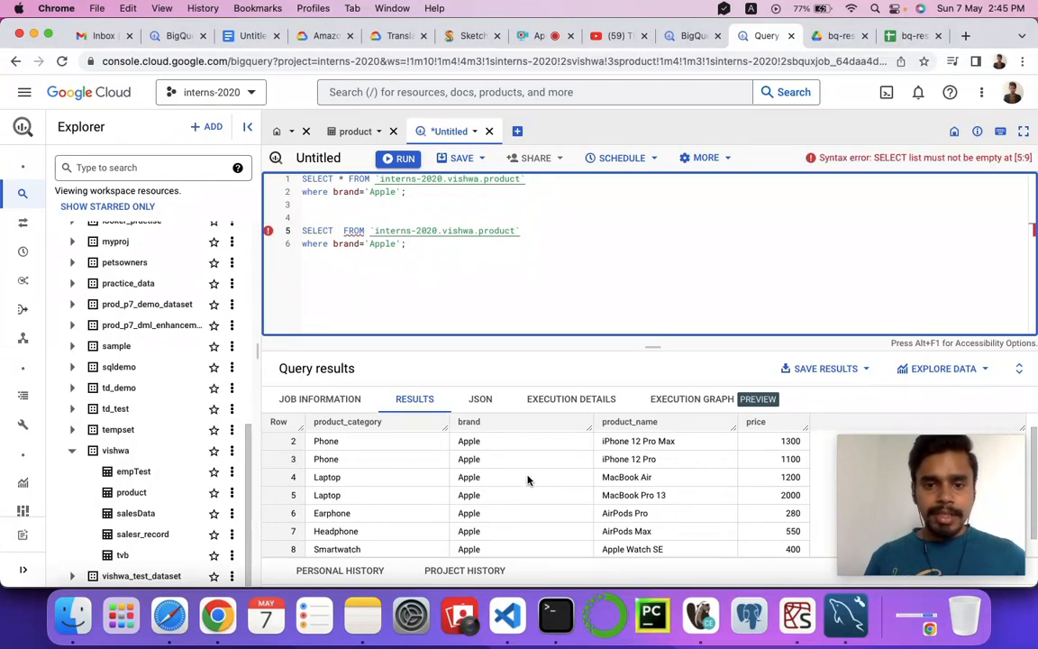
scroll(529, 480, "down", 1)
scroll(528, 481, "up", 2)
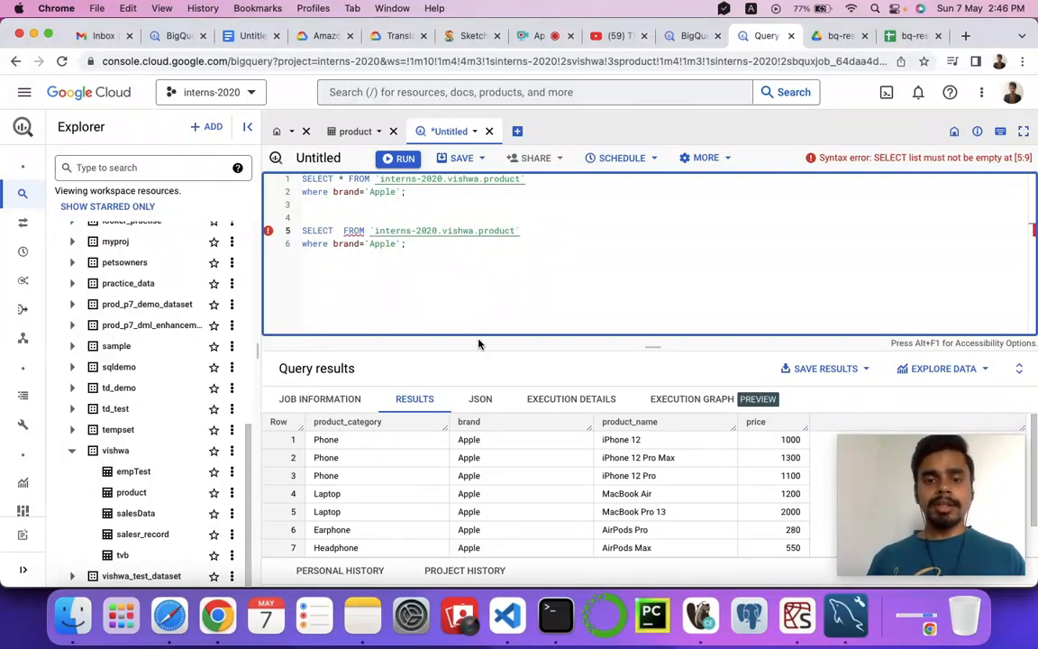
double_click(467, 440)
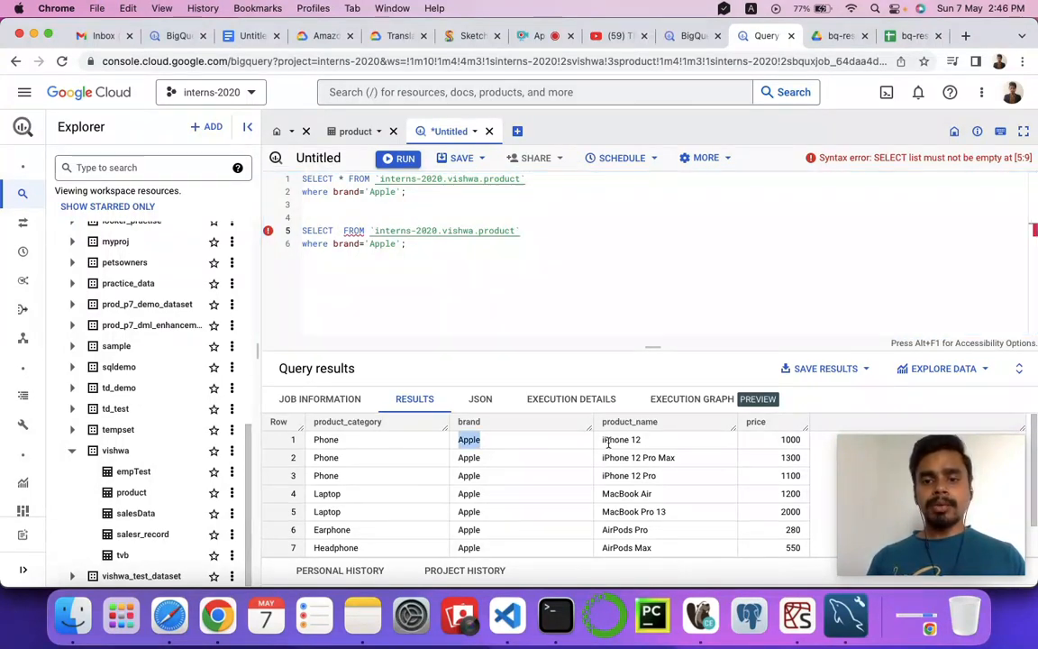
left_click_drag(601, 441, 656, 441)
scroll(470, 463, "down", 1)
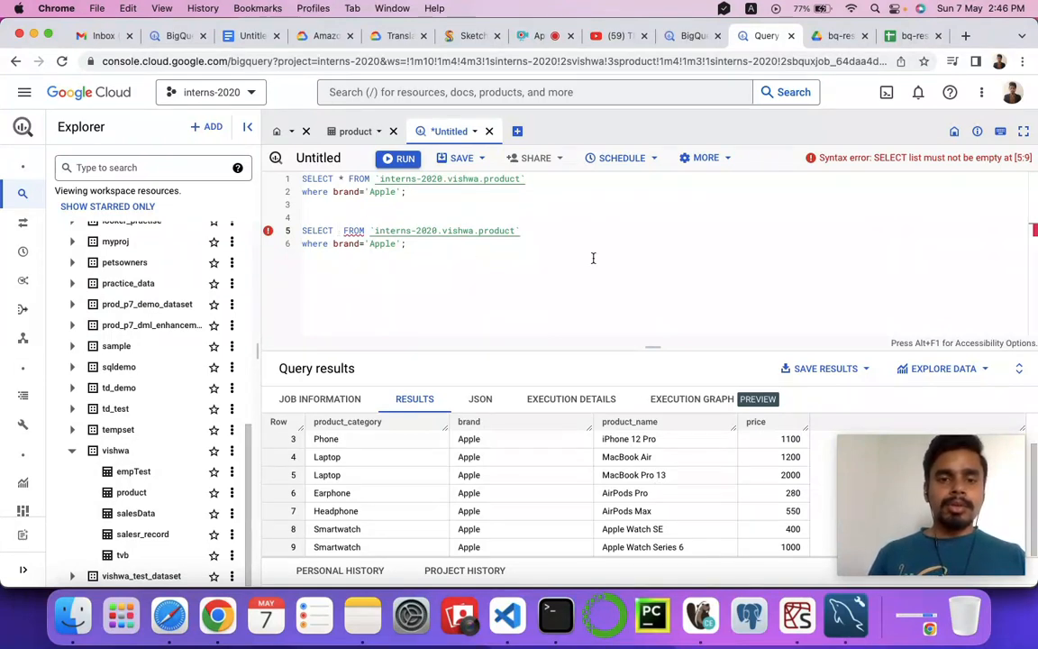
left_click(338, 230)
type("brand, ")
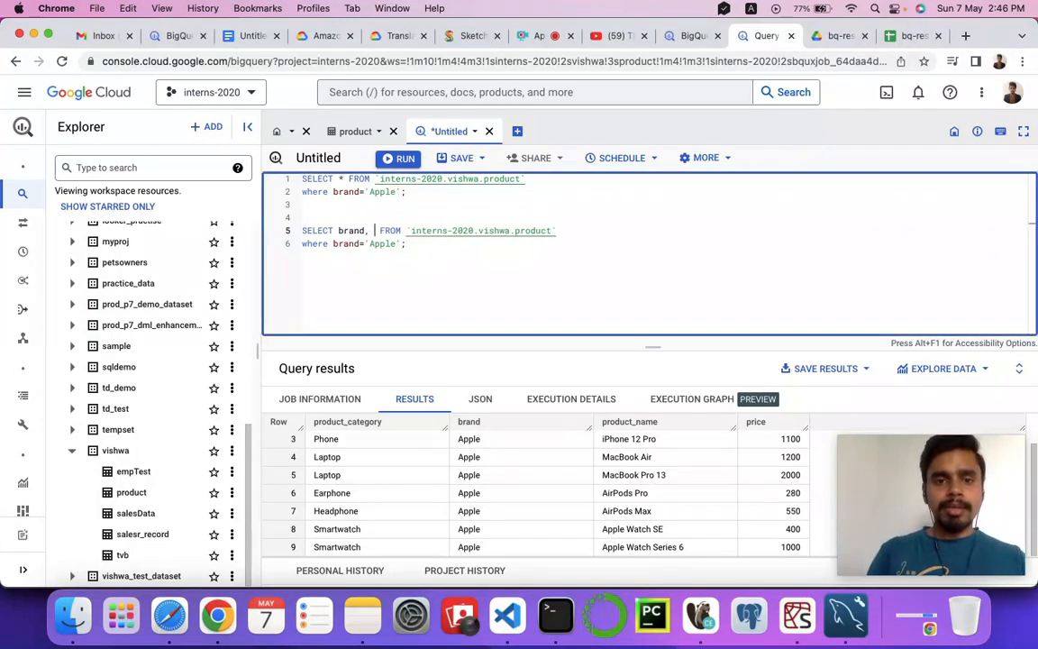
type("count(*")
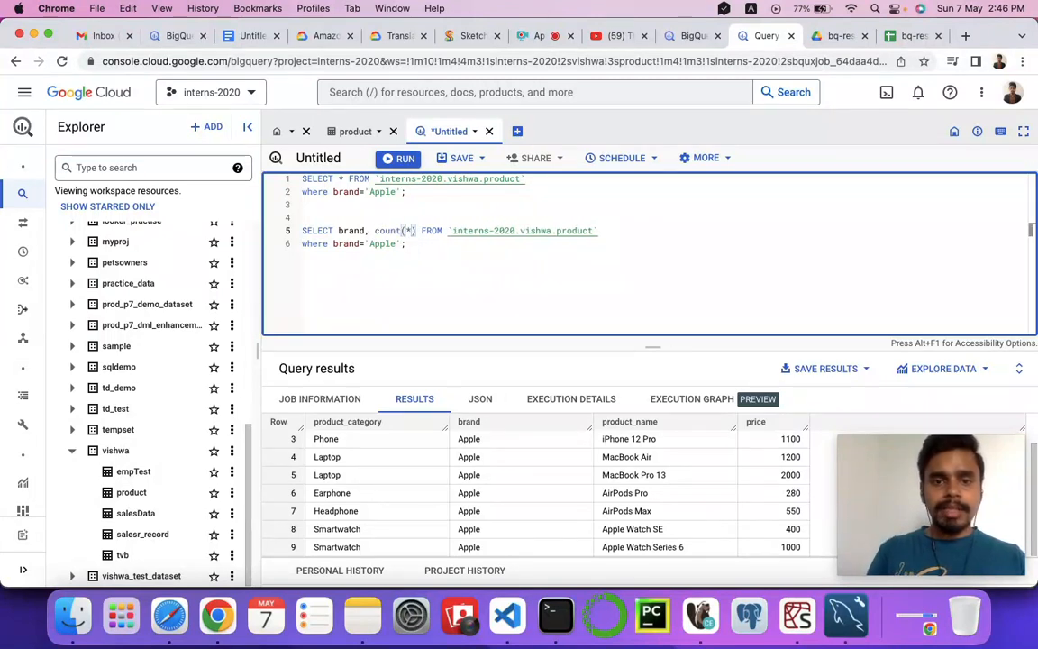
key("Right")
key("Right")
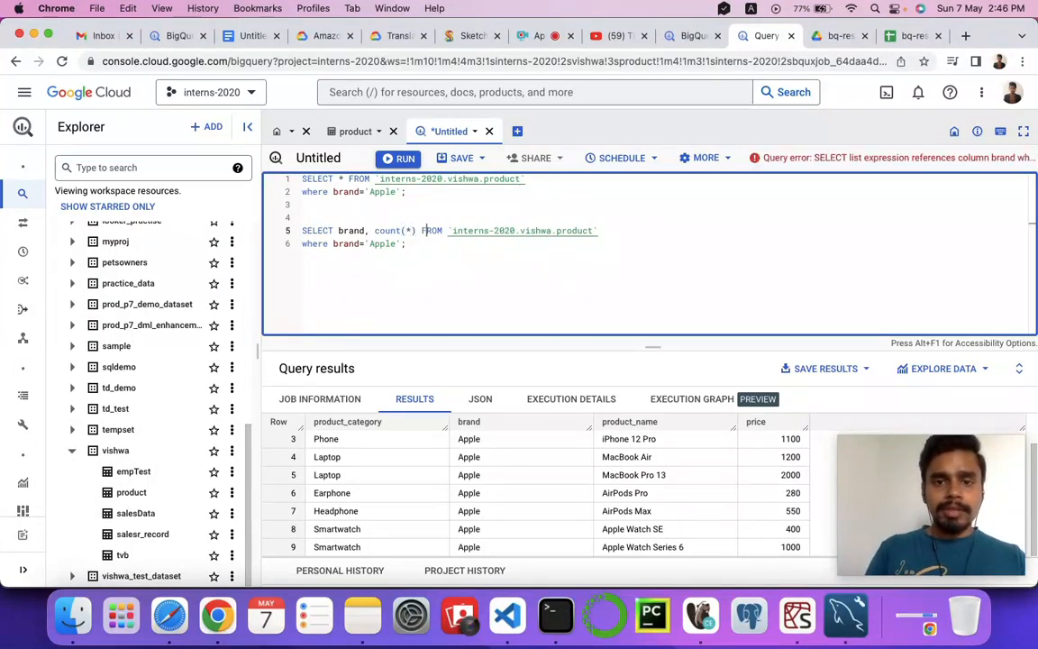
key("Return")
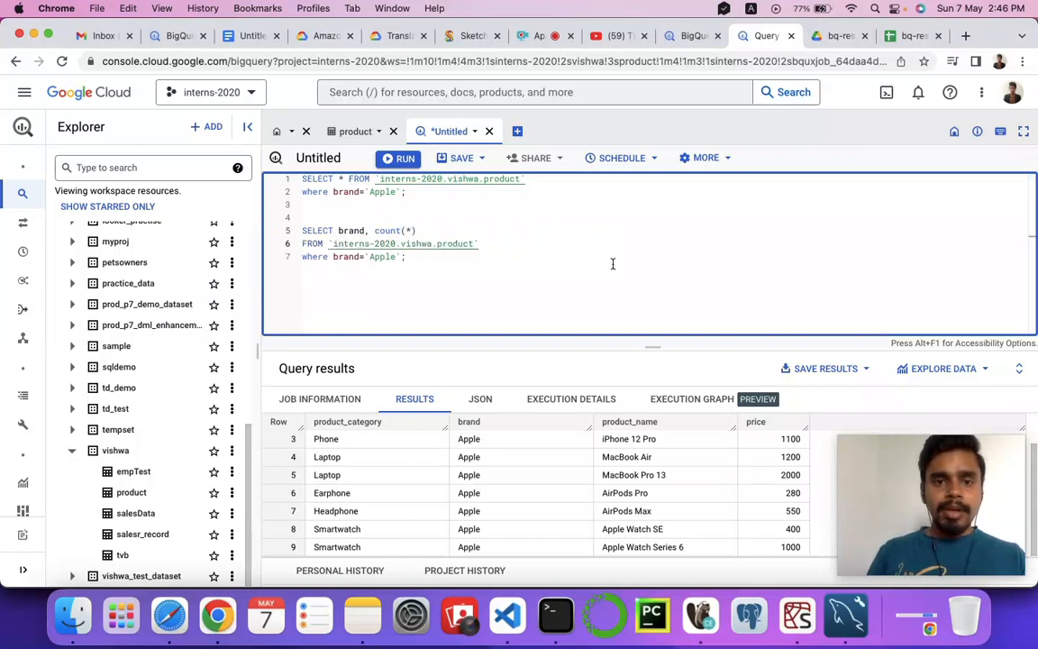
Add "group by brand;" after the second query's FROM clause and remove its where brand='Apple' line.
left_click(496, 240)
key("Return")
type("group by ")
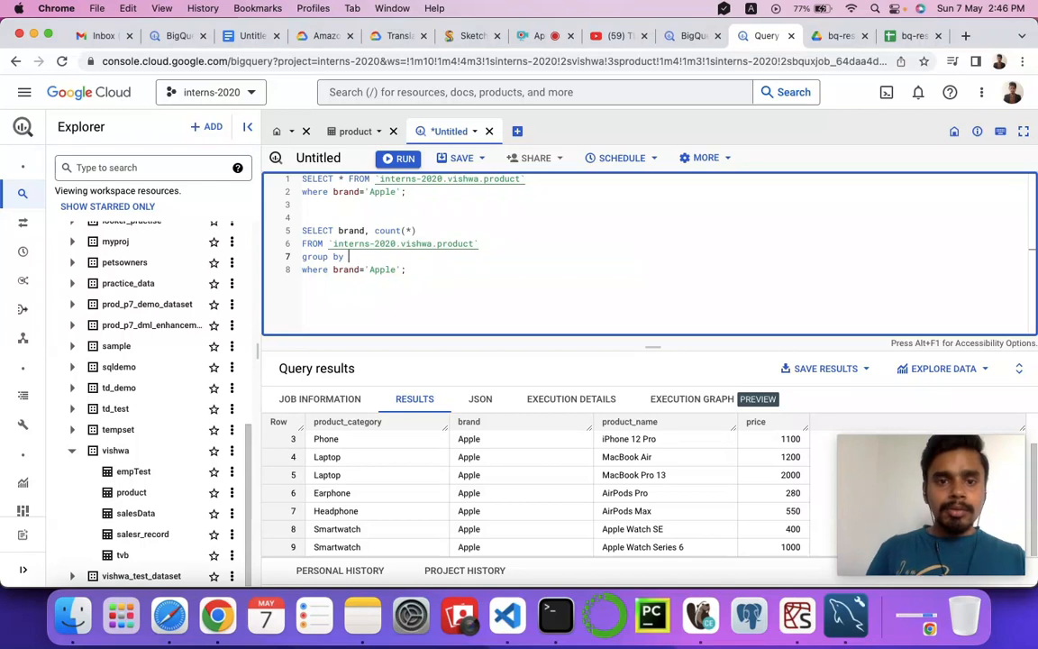
type("brand")
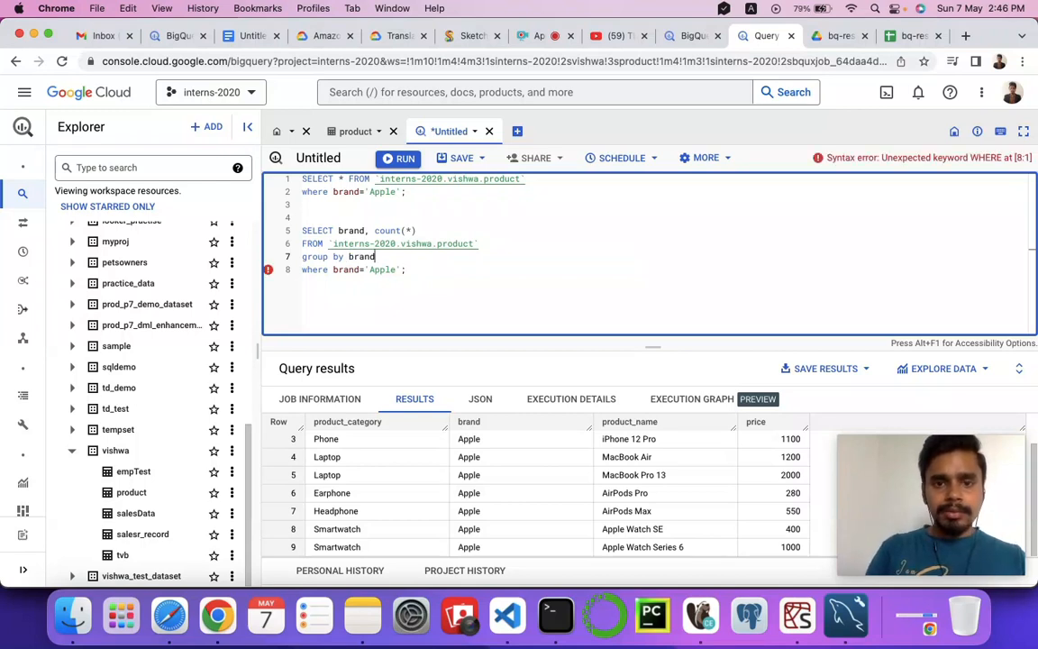
type(";")
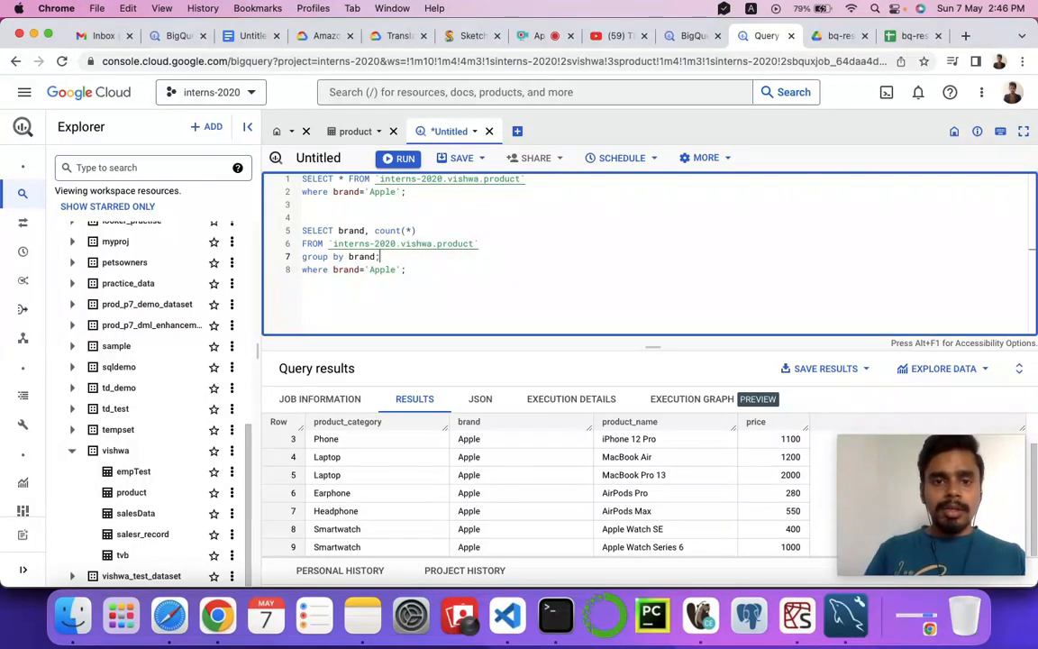
triple_click(356, 269)
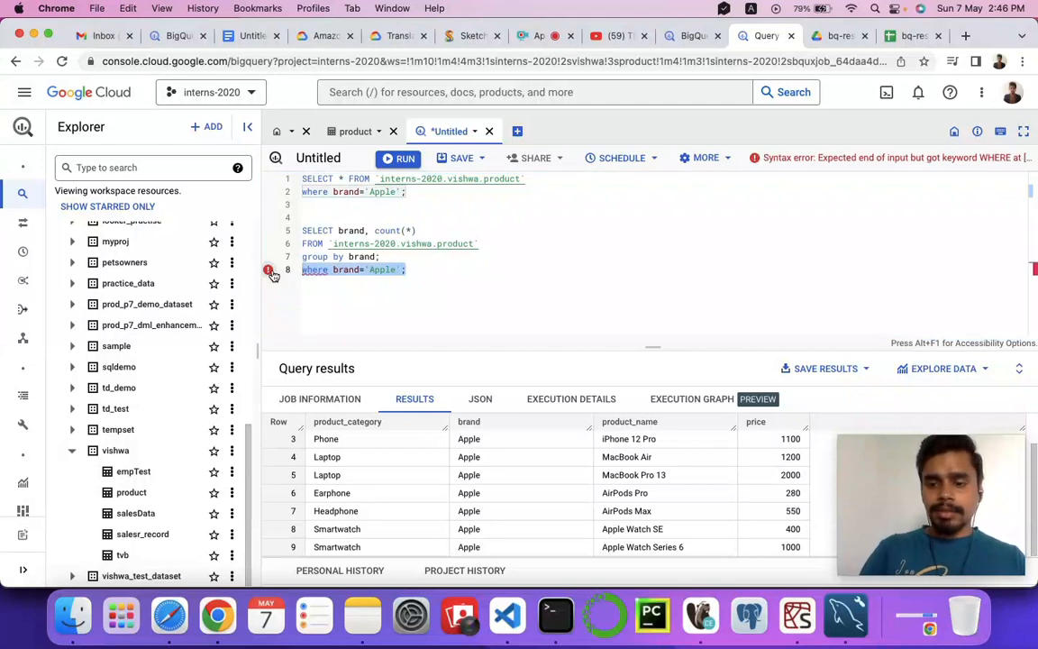
key("ctrl+x")
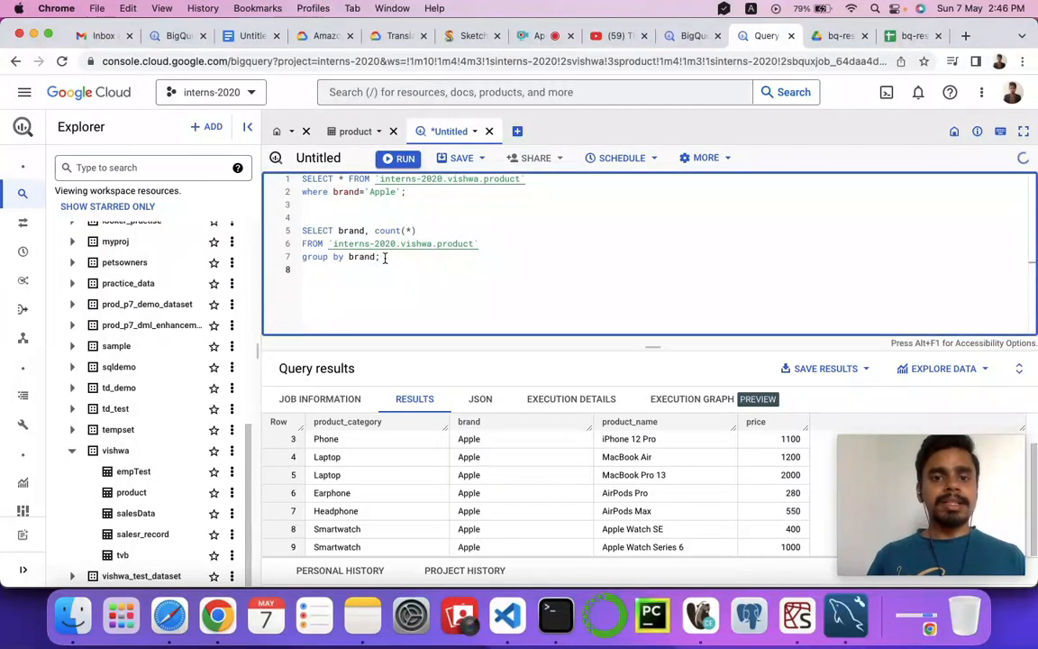
Alias the count column as TotalCount and run only the grouped brand query.
left_click_drag(385, 257, 299, 232)
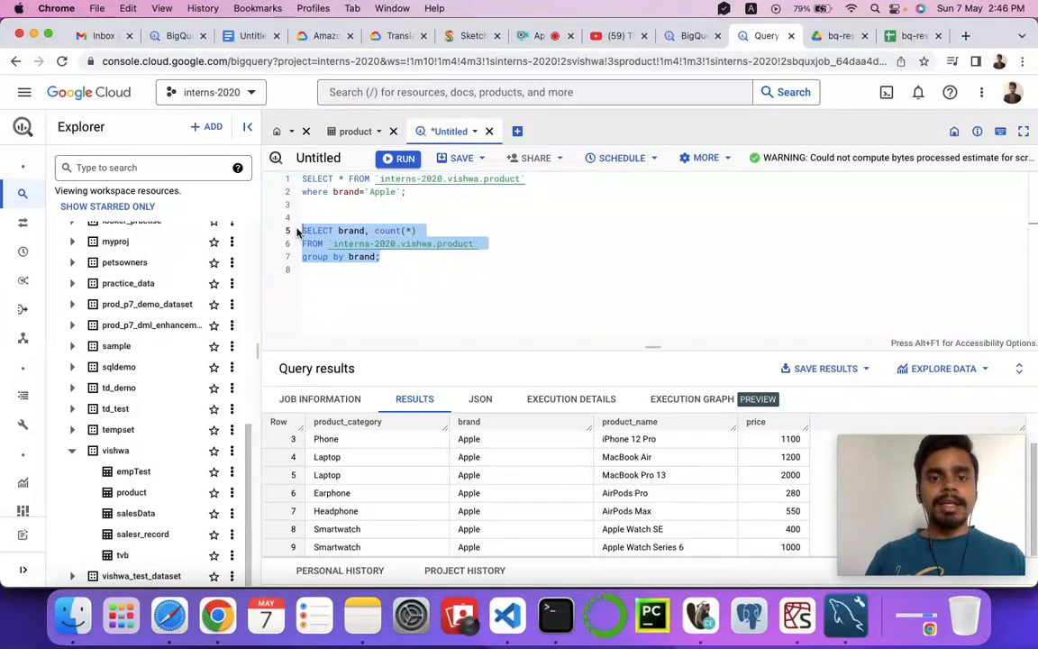
left_click(429, 233)
type("as ")
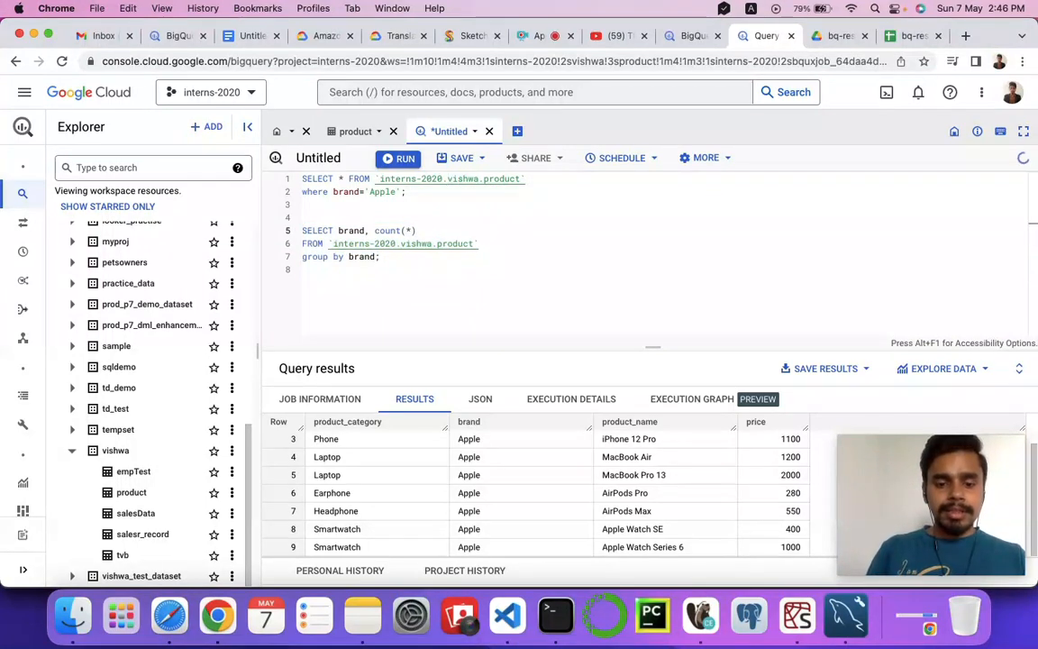
type("TO")
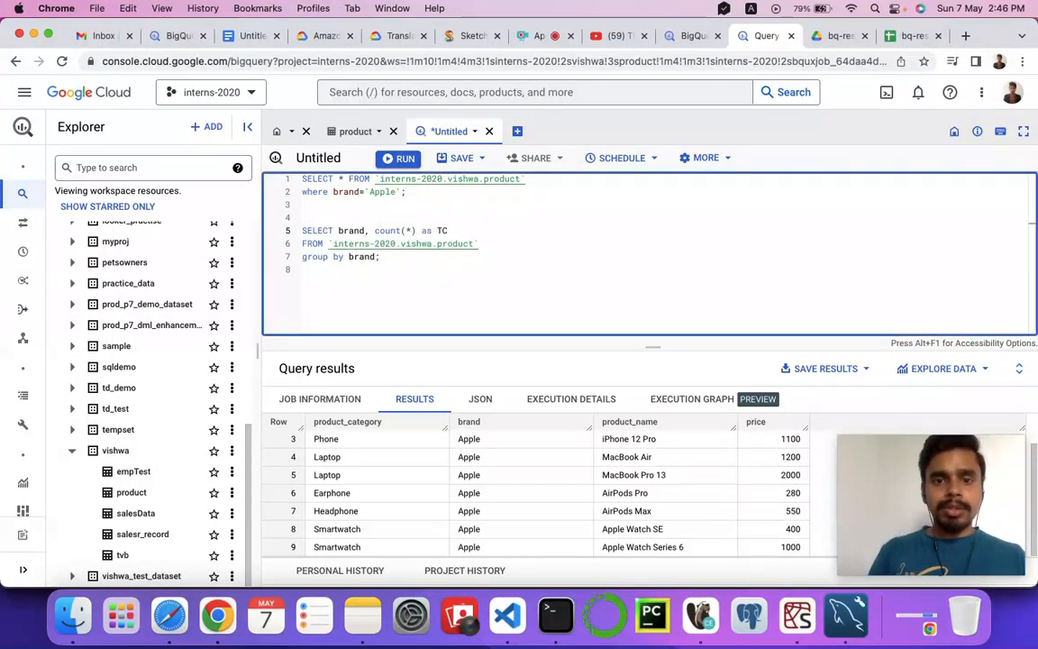
key("BackSpace")
type("otal")
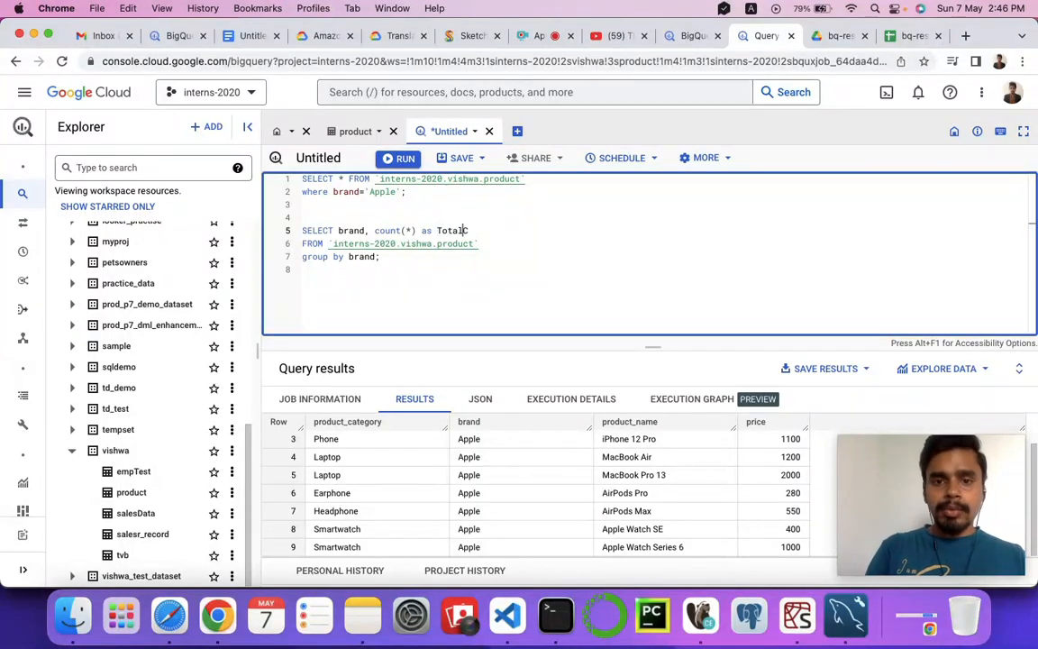
type("Count")
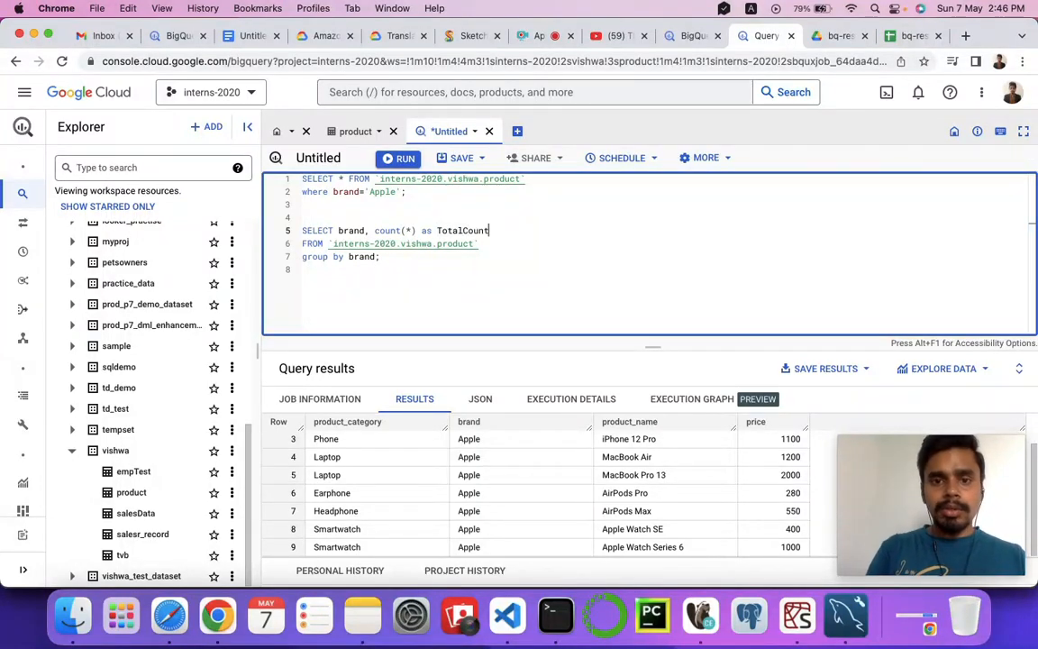
left_click_drag(385, 259, 299, 236)
key("super+Return")
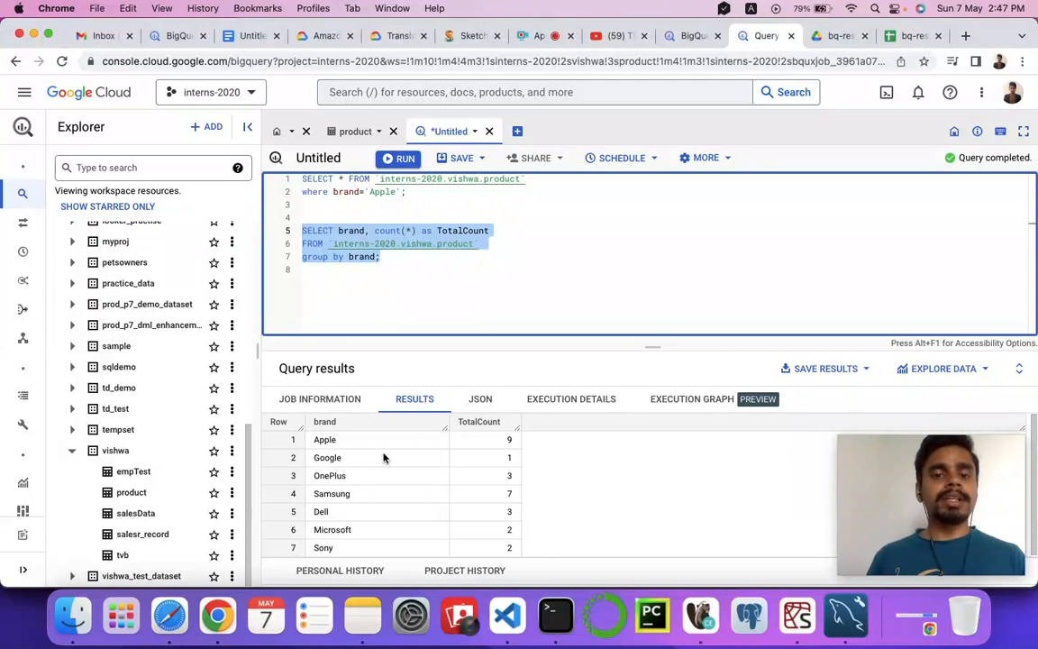
Examine the TotalCount values for the individual brands in the query results.
double_click(485, 445)
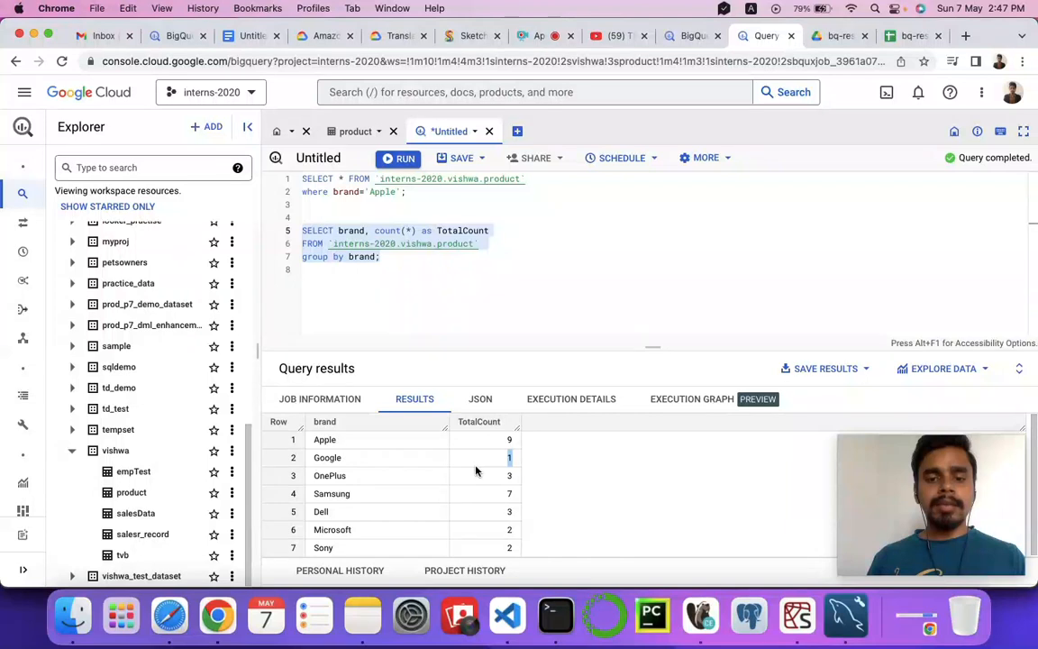
double_click(509, 475)
double_click(509, 493)
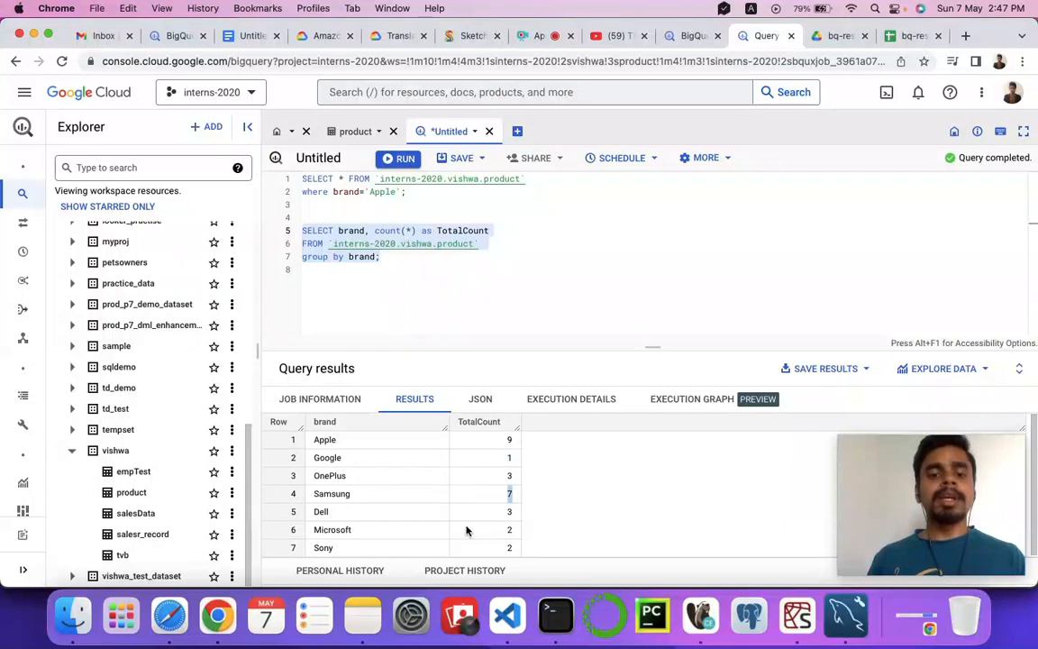
double_click(326, 439)
left_click(366, 325)
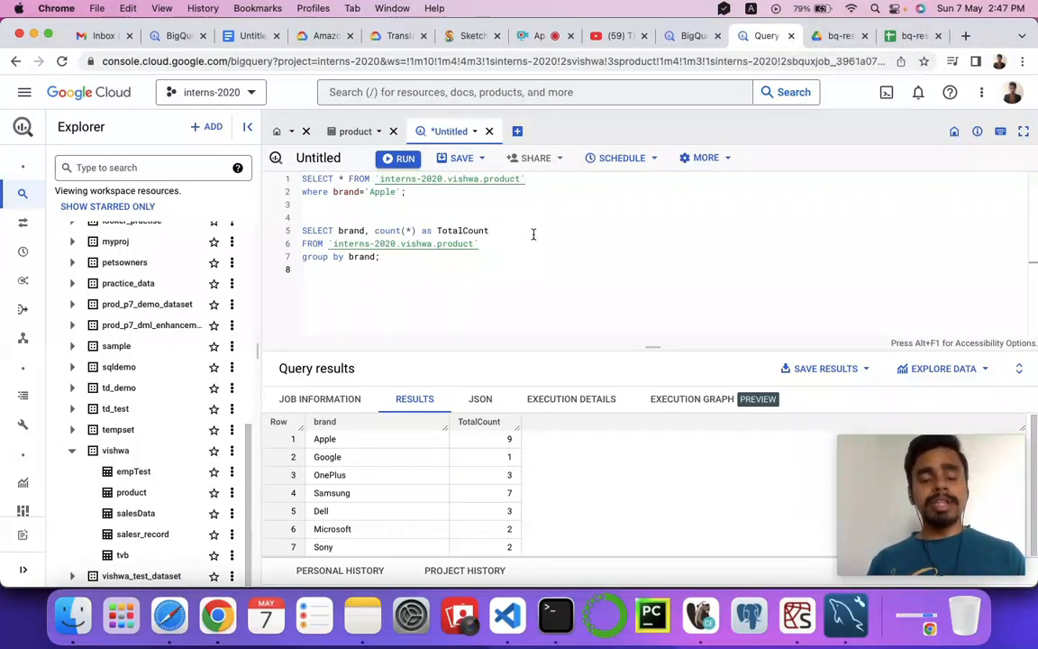
Copy both queries and paste them into the untitled Google Docs document in place of the Apple product rows.
left_click_drag(382, 259, 290, 168)
left_click(344, 203)
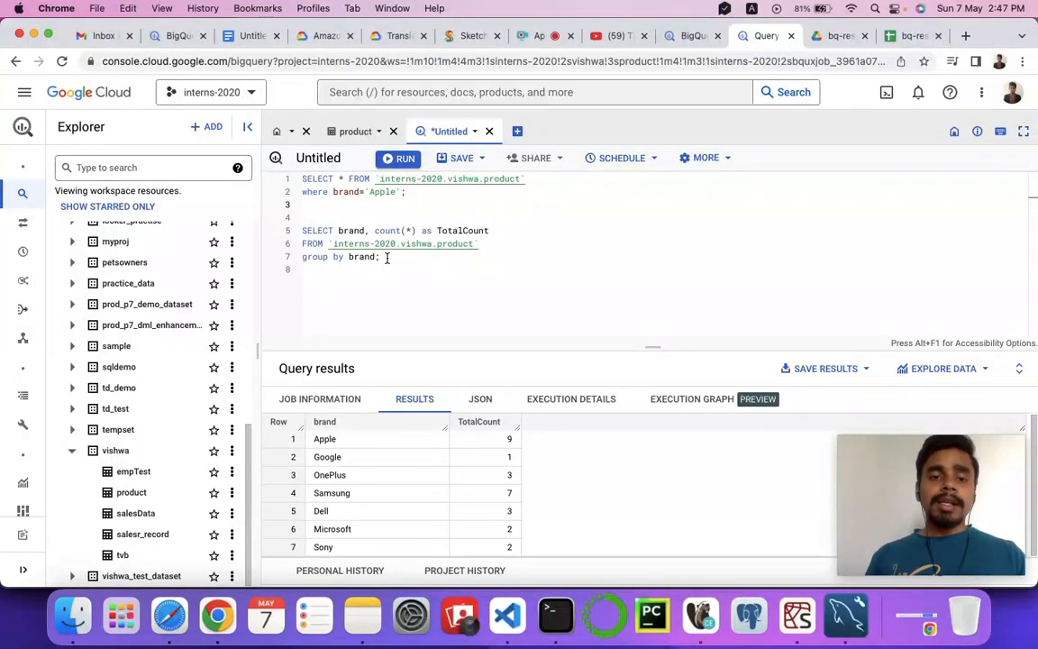
key("super+a")
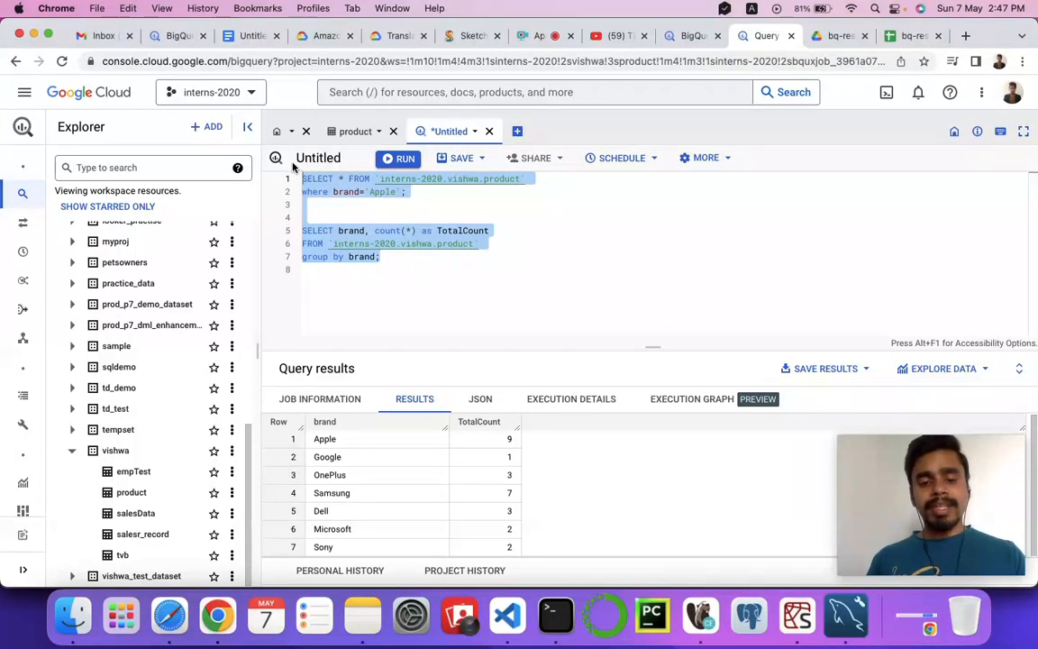
left_click(243, 38)
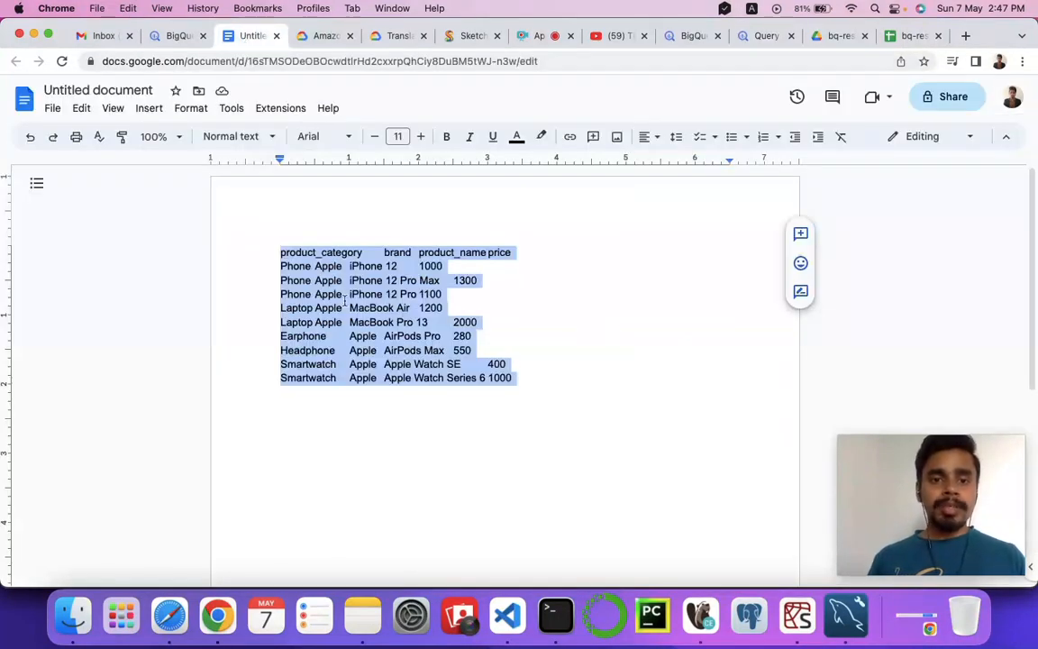
key("super+v")
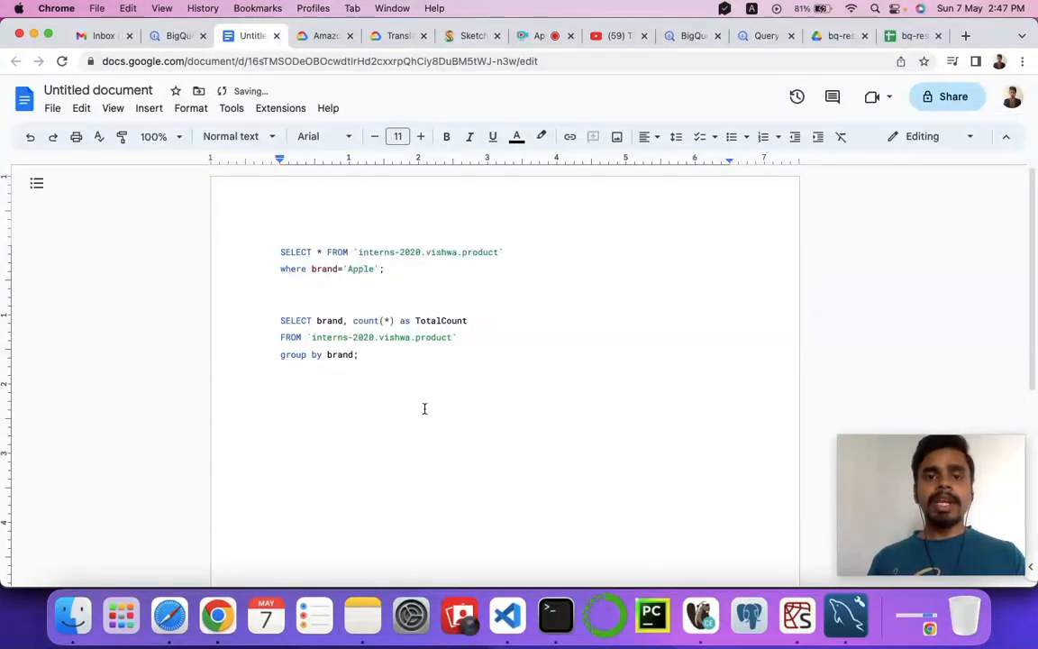
left_click_drag(280, 252, 297, 311)
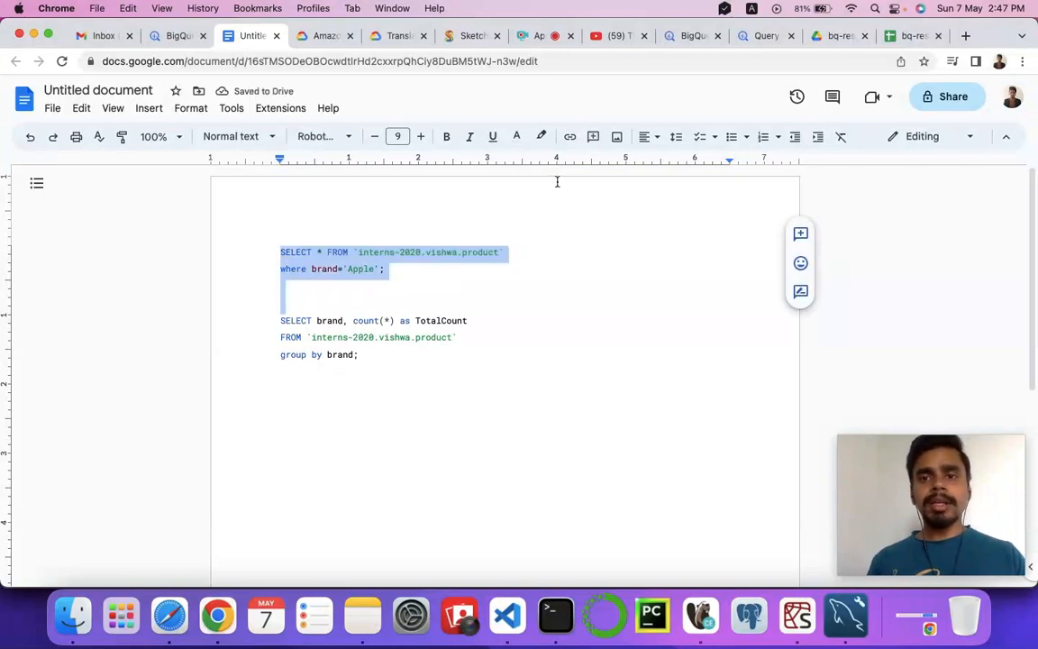
Switch back to the BigQuery query editor and review the Apple filter query.
left_click(764, 36)
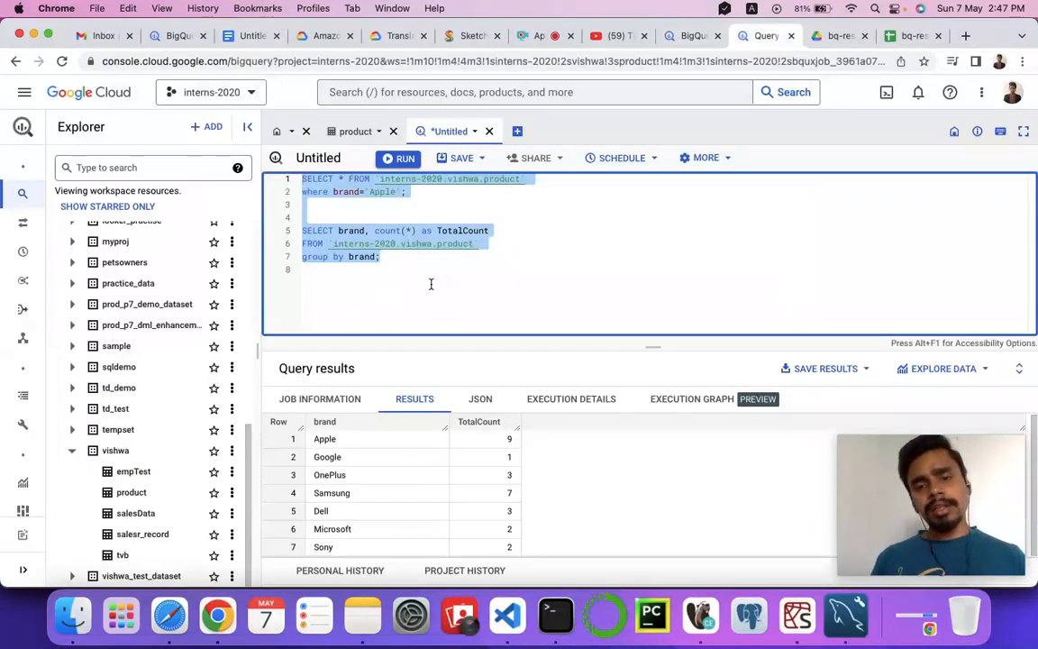
left_click(430, 267)
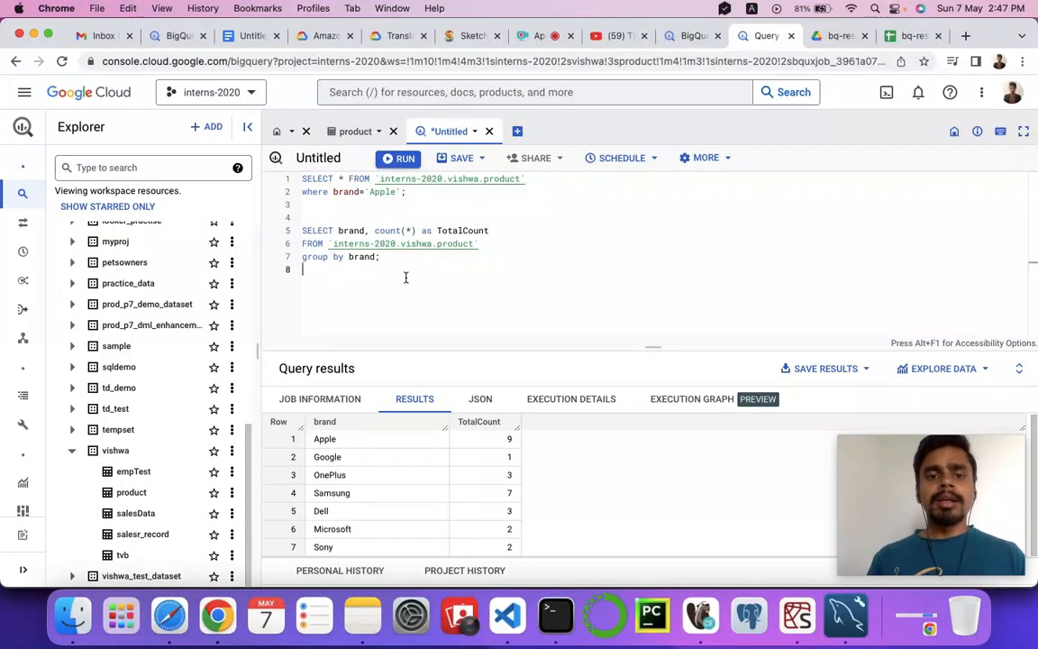
left_click_drag(412, 194, 293, 173)
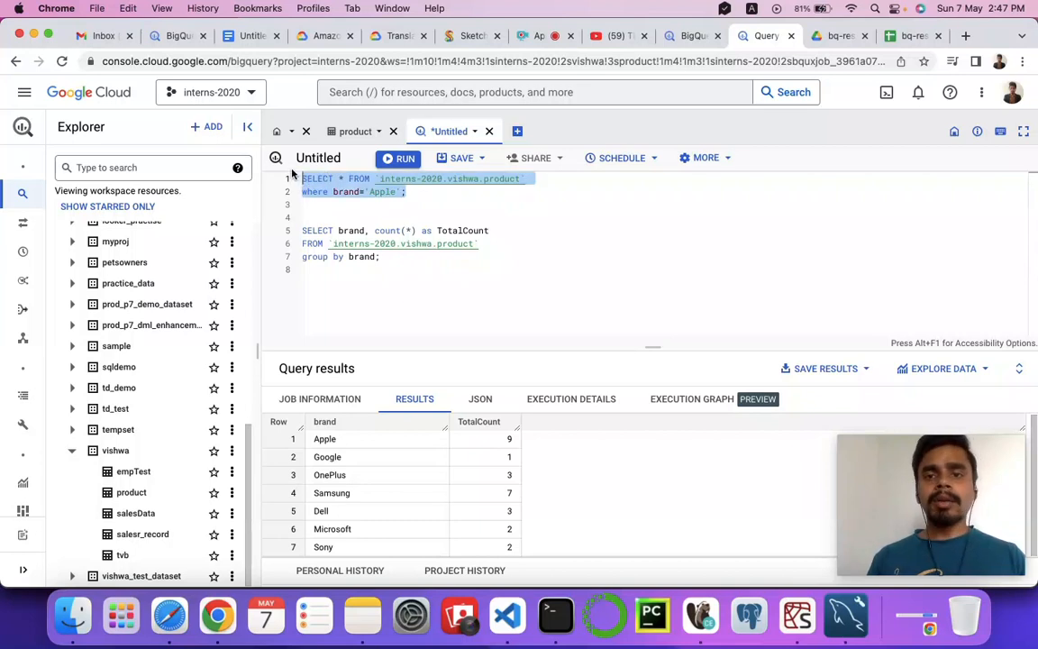
left_click(385, 207)
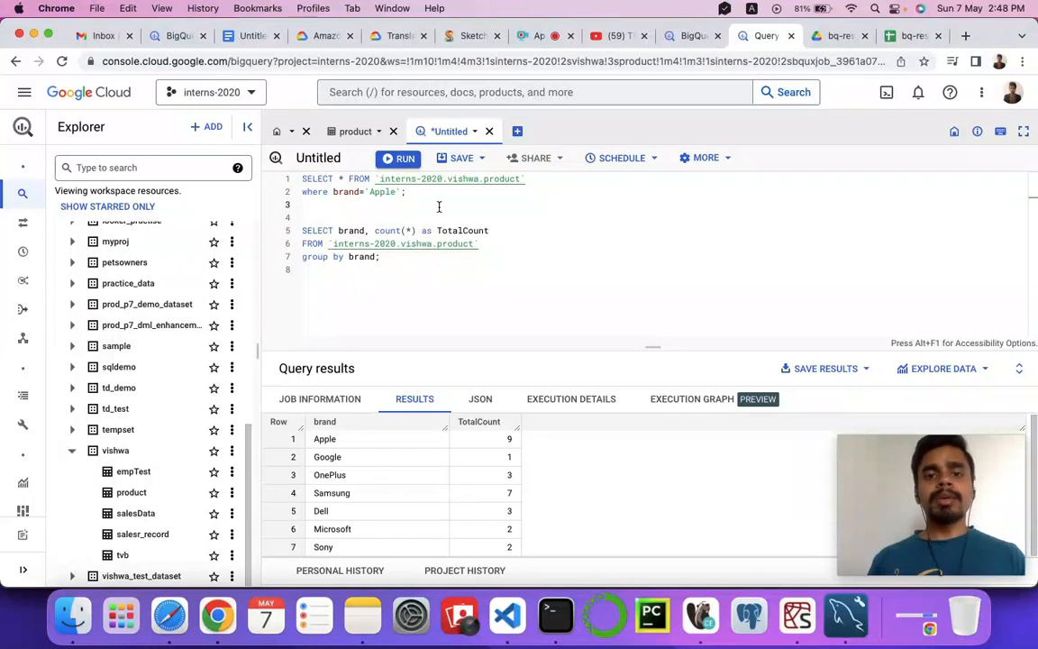
left_click(253, 36)
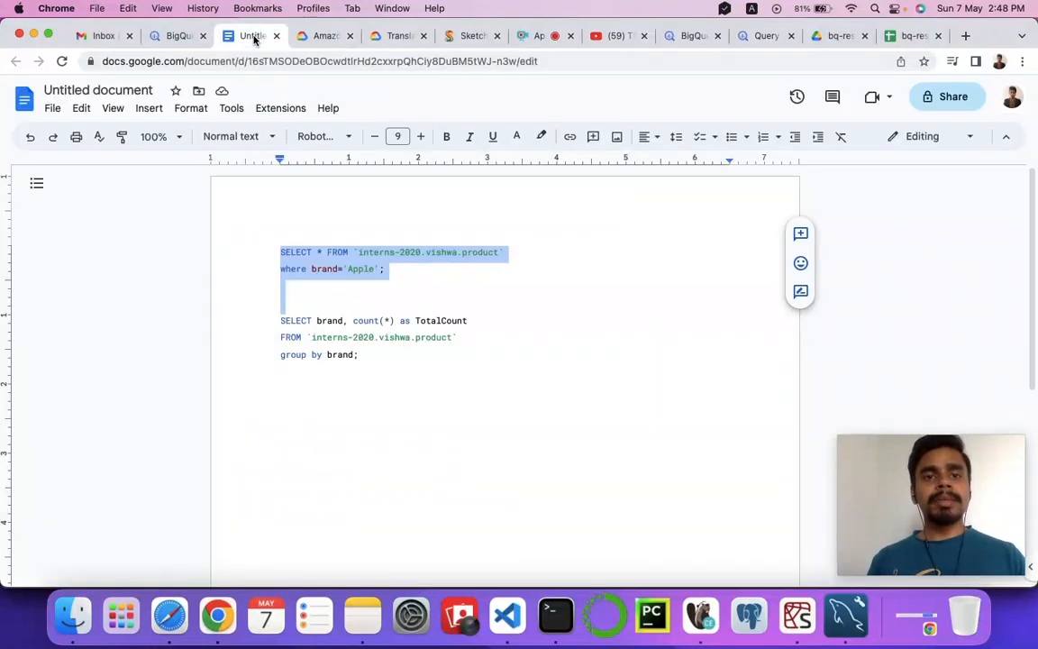
left_click(756, 38)
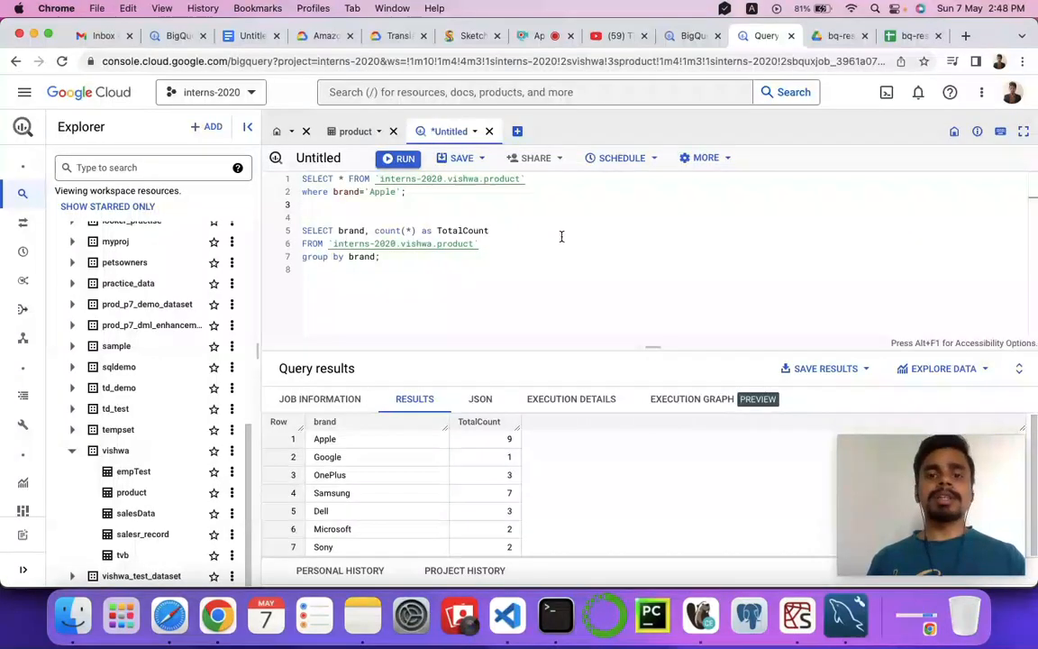
Save the two product queries together as a saved query named productTest with personal visibility, editable only by you.
left_click(481, 159)
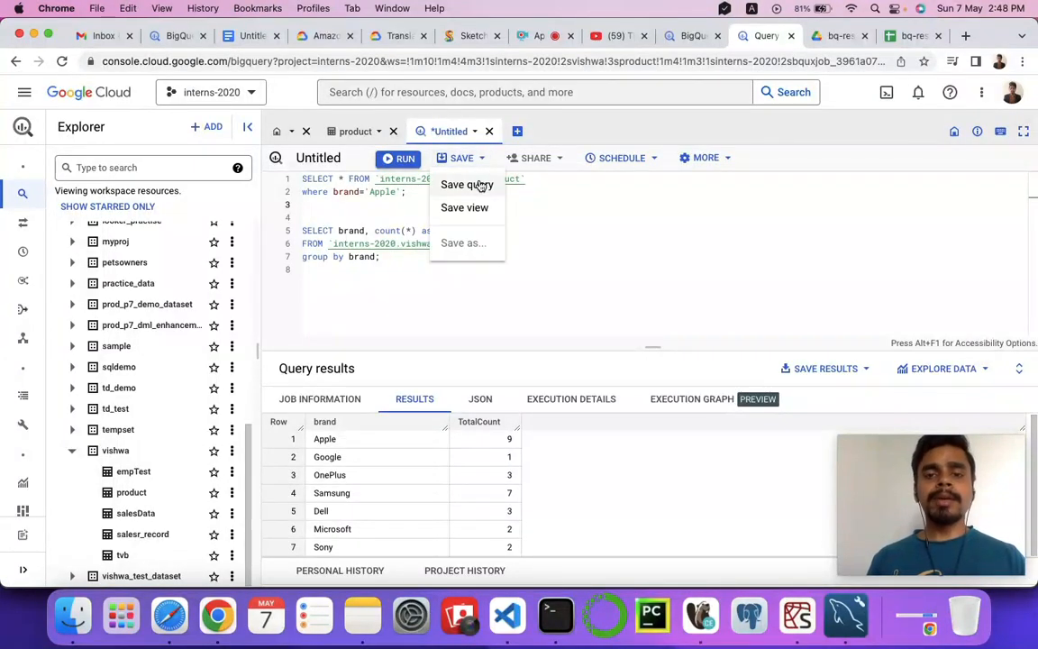
left_click(468, 185)
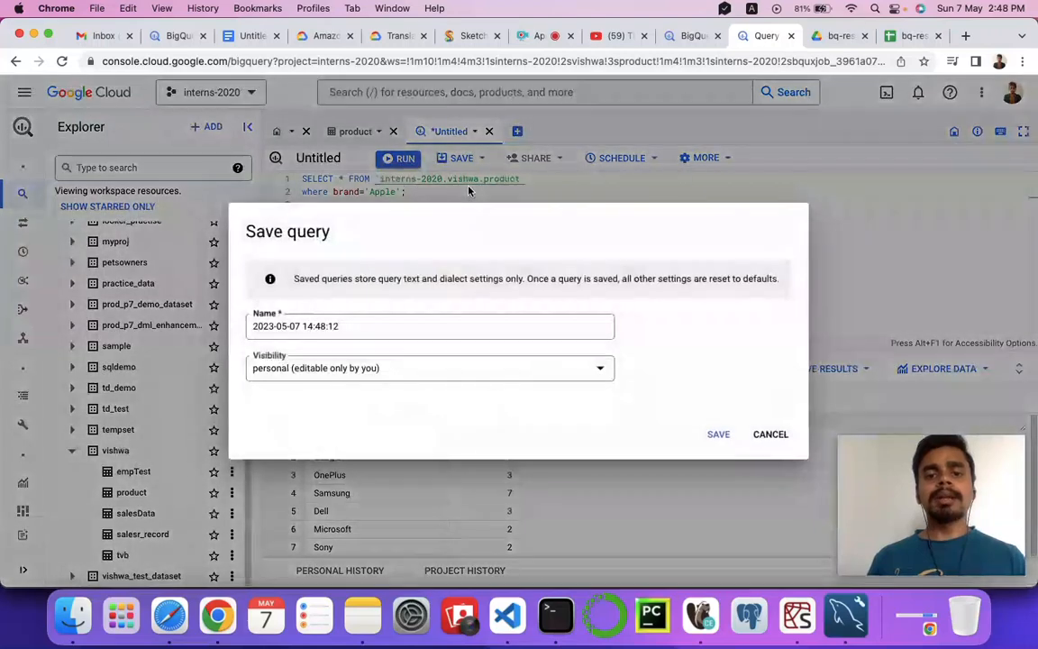
left_click_drag(349, 325, 187, 323)
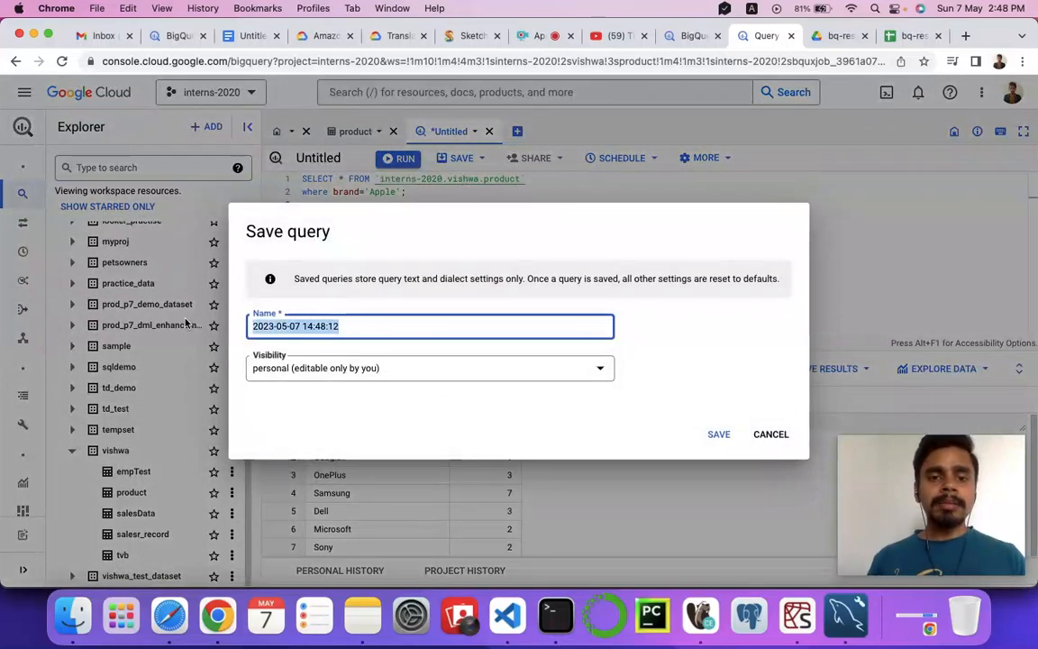
type("productTes")
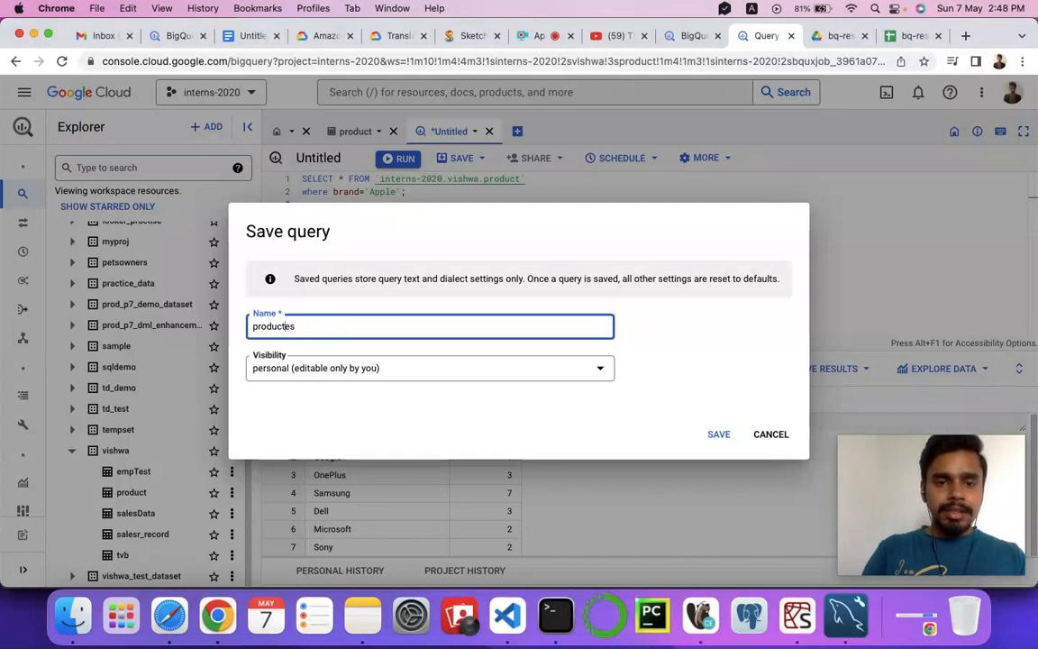
type("Test")
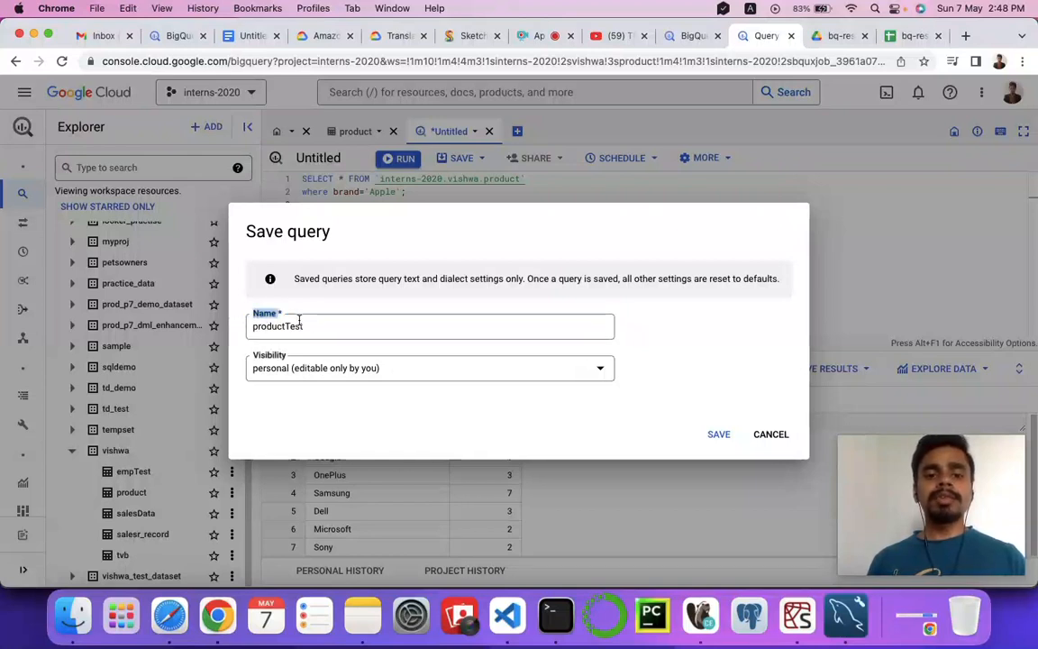
left_click_drag(320, 328, 233, 333)
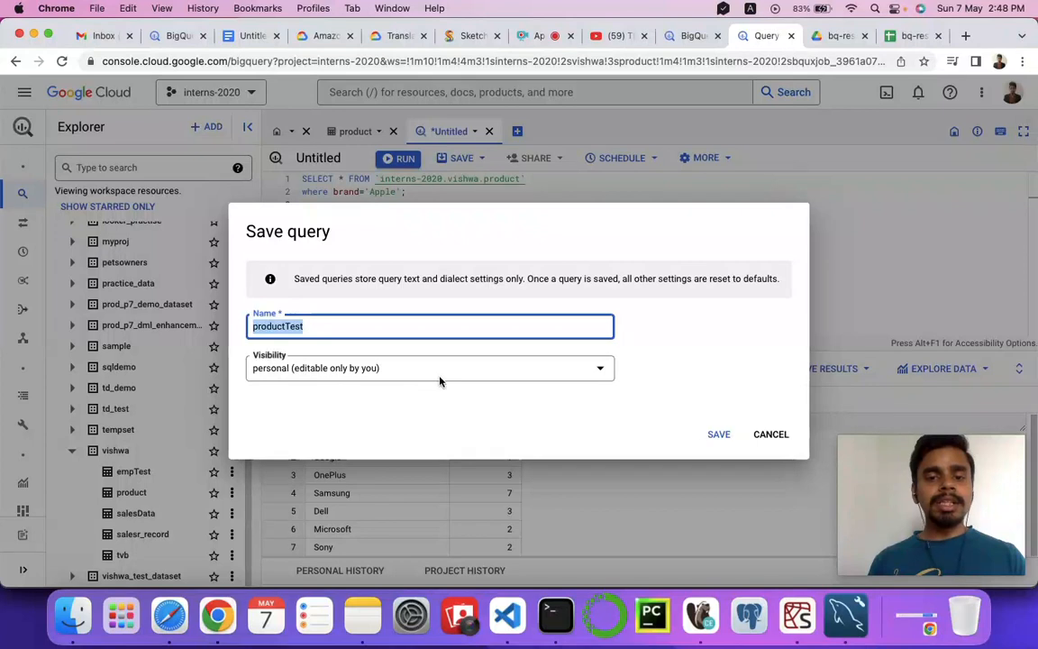
left_click(413, 376)
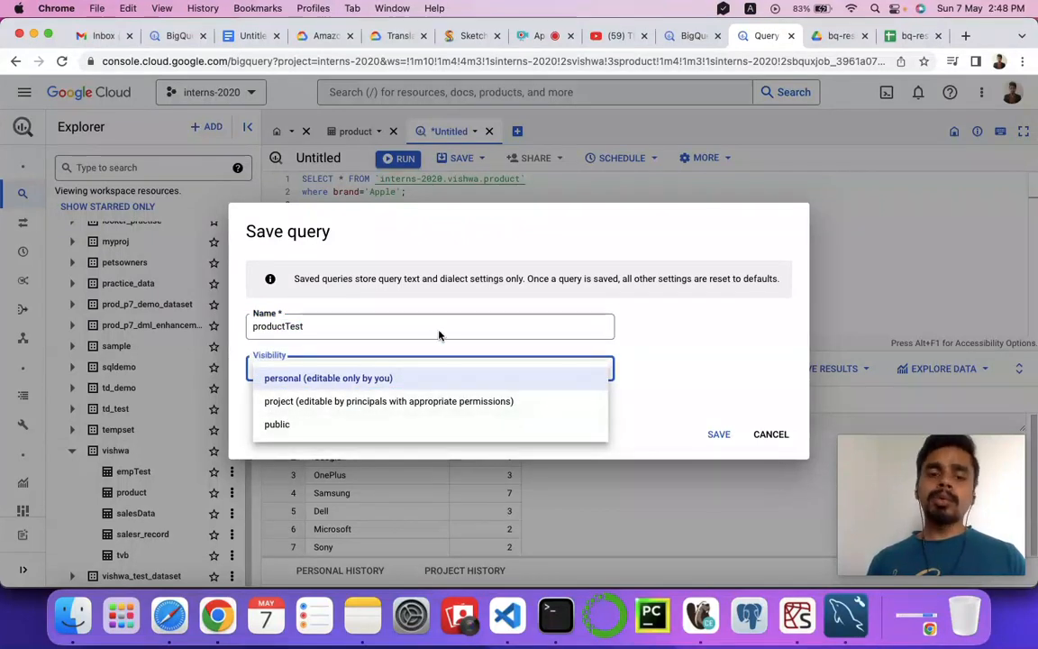
left_click(393, 381)
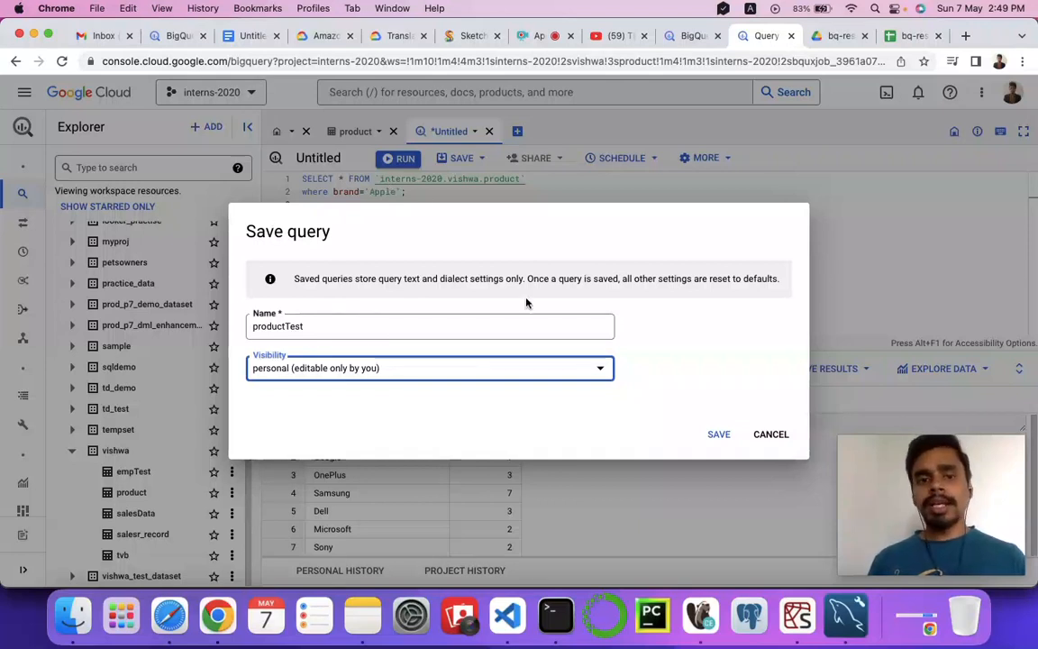
left_click(719, 436)
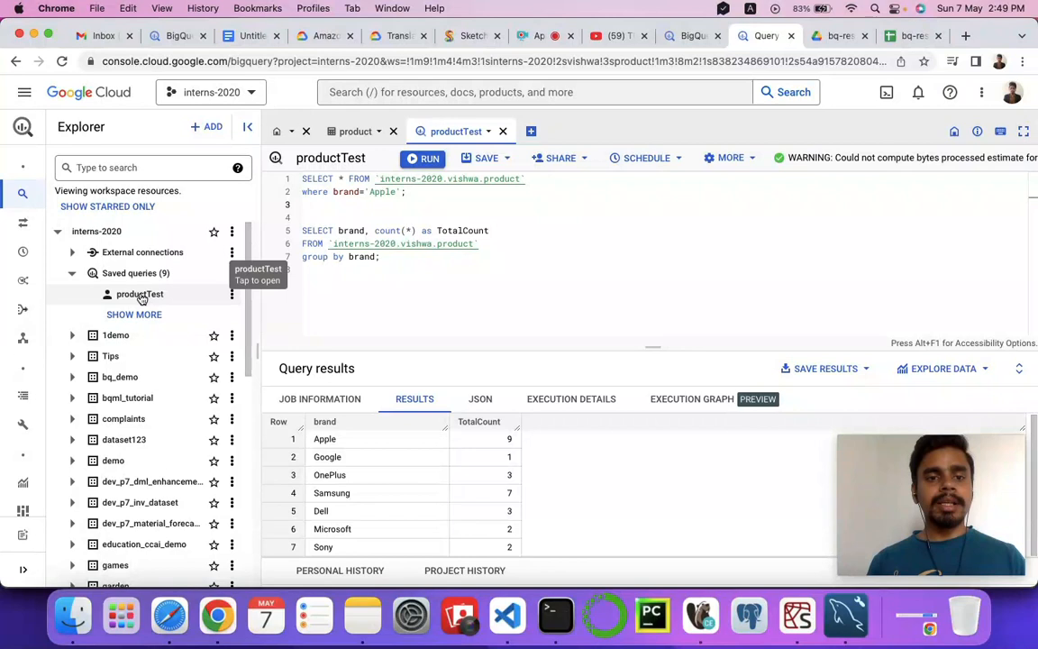
Close the productTest query and the product table so that only the SQL Workspace welcome page stays open.
left_click(232, 294)
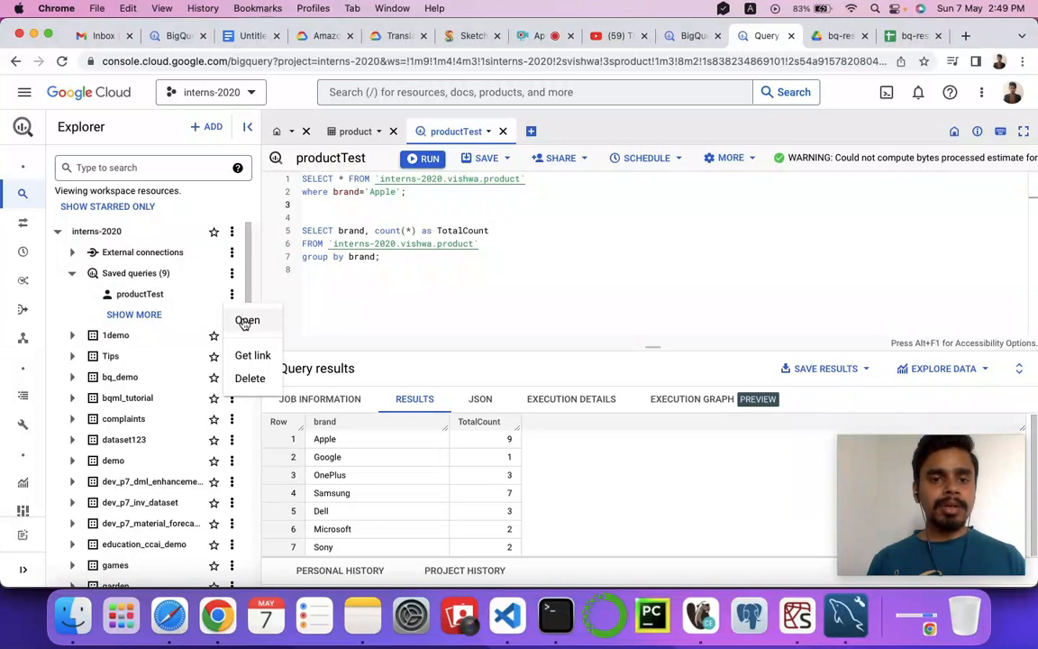
left_click(504, 134)
left_click(503, 133)
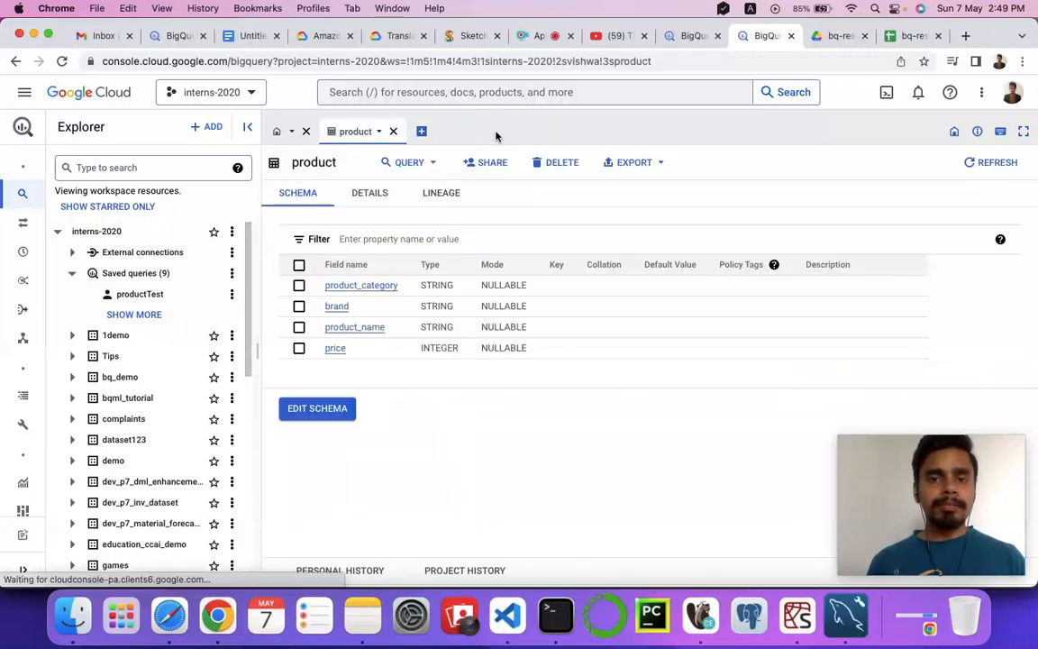
left_click(392, 131)
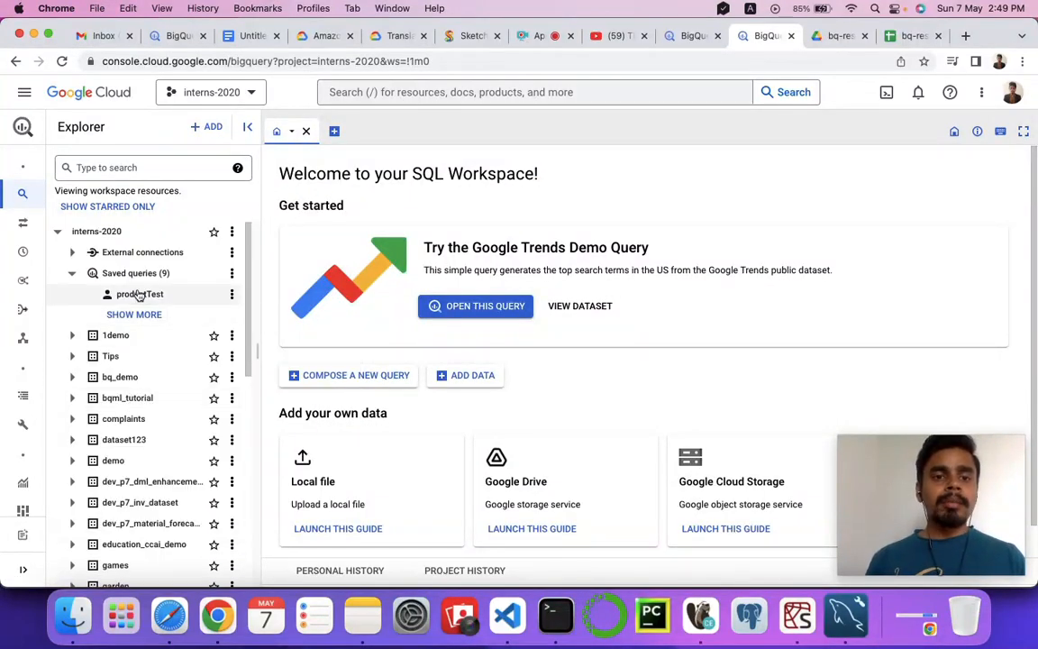
Reopen productTest from the saved queries of the interns-2020 project and view its save options.
left_click(233, 296)
mouse_move(257, 343)
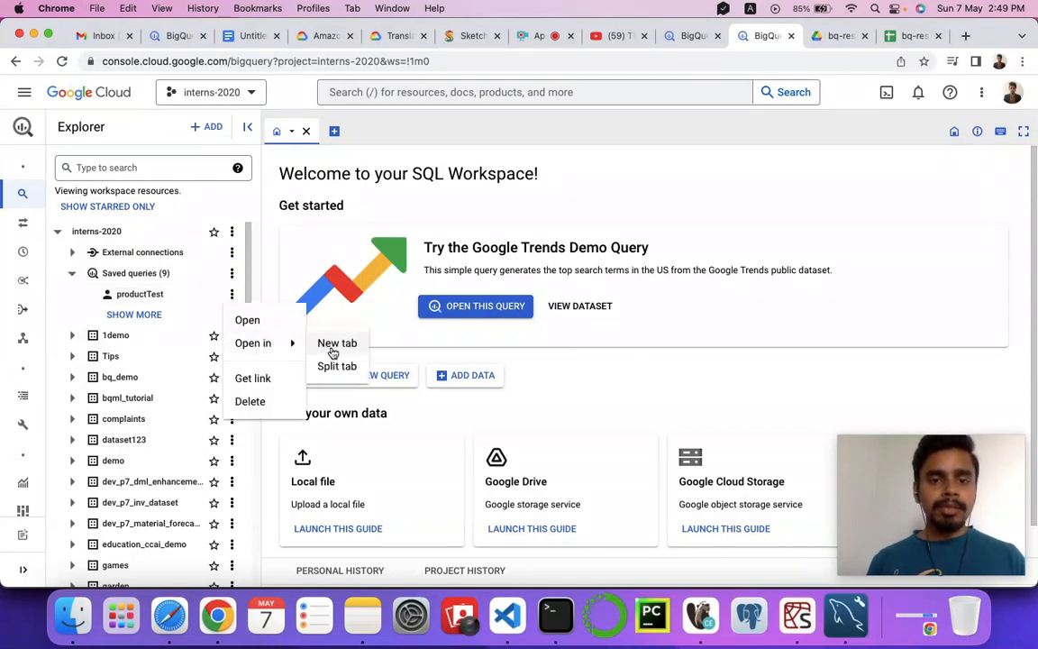
left_click(143, 298)
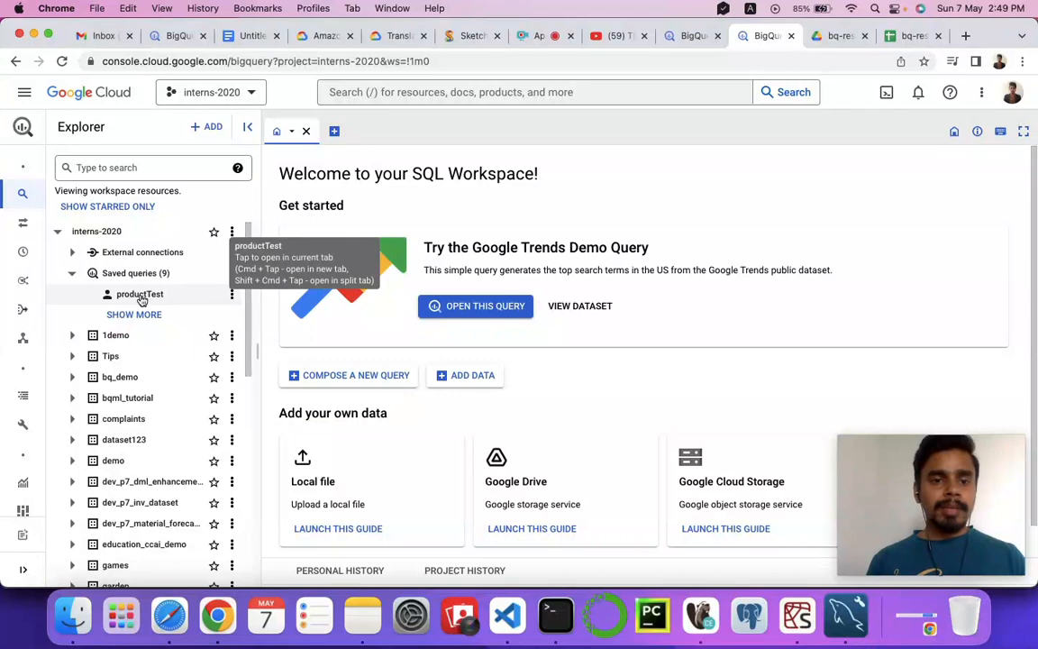
left_click(141, 299)
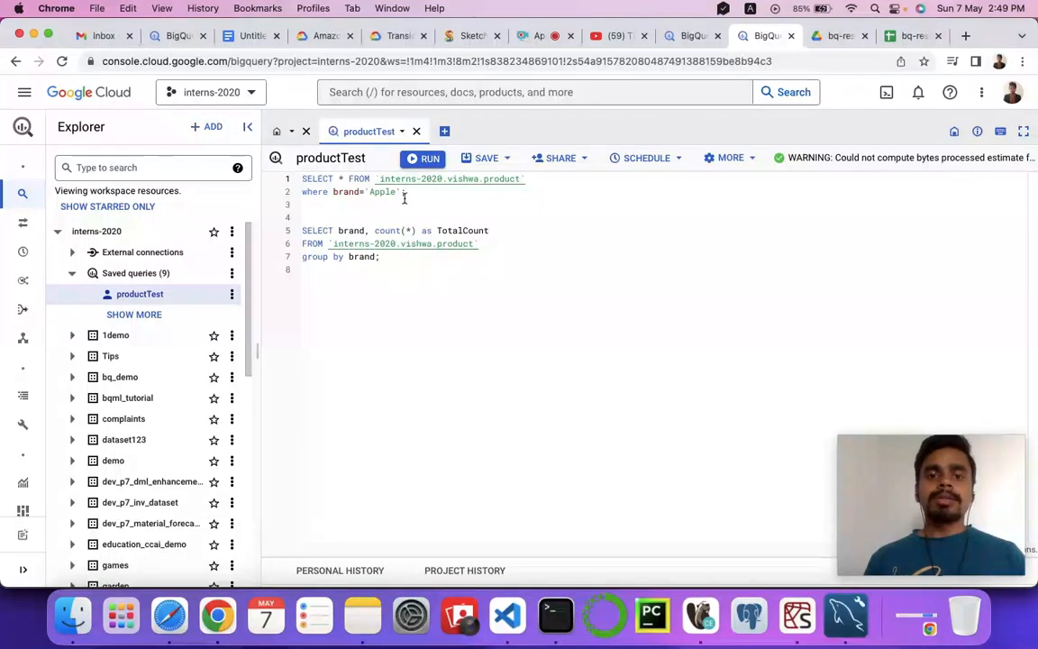
left_click(510, 160)
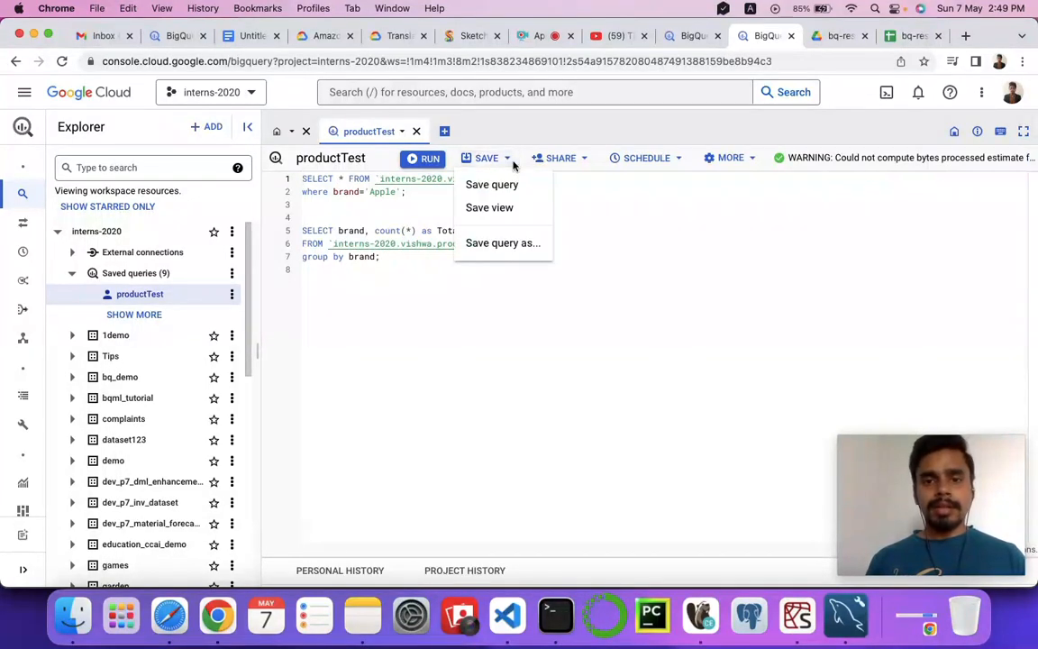
left_click(390, 257)
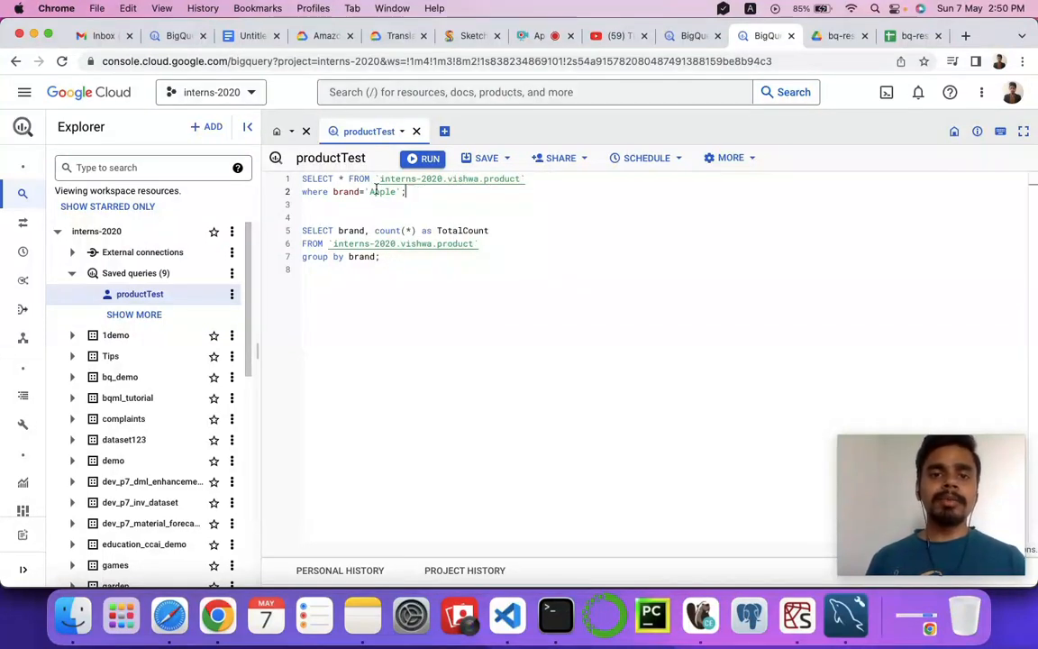
Run the Apple filter query and the grouped TotalCount query of productTest separately, each on its own.
left_click_drag(408, 192, 254, 162)
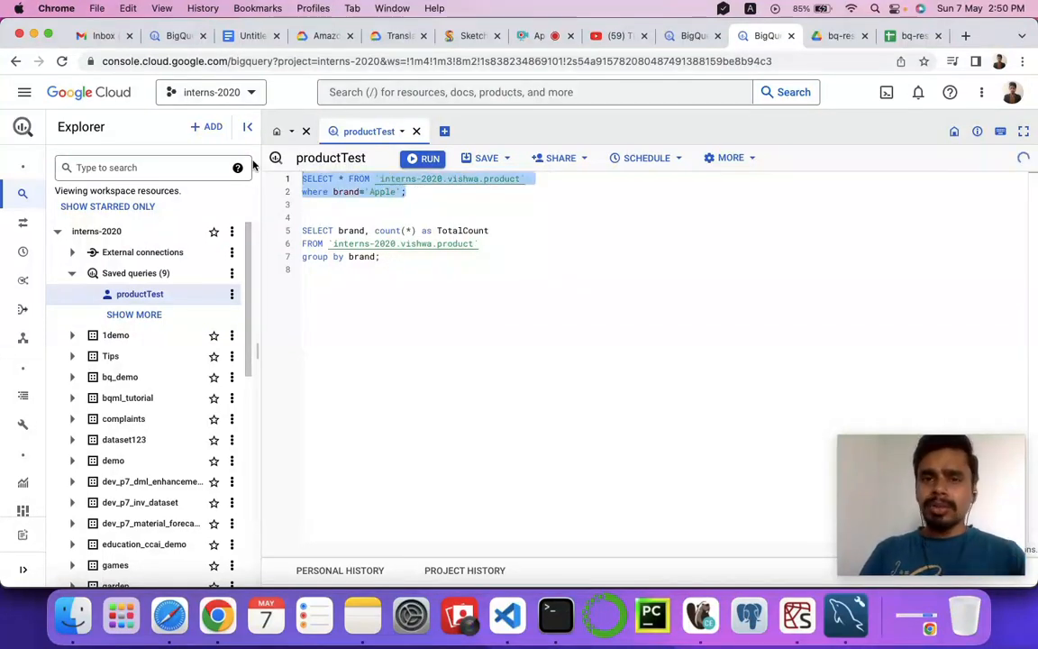
key("super+Return")
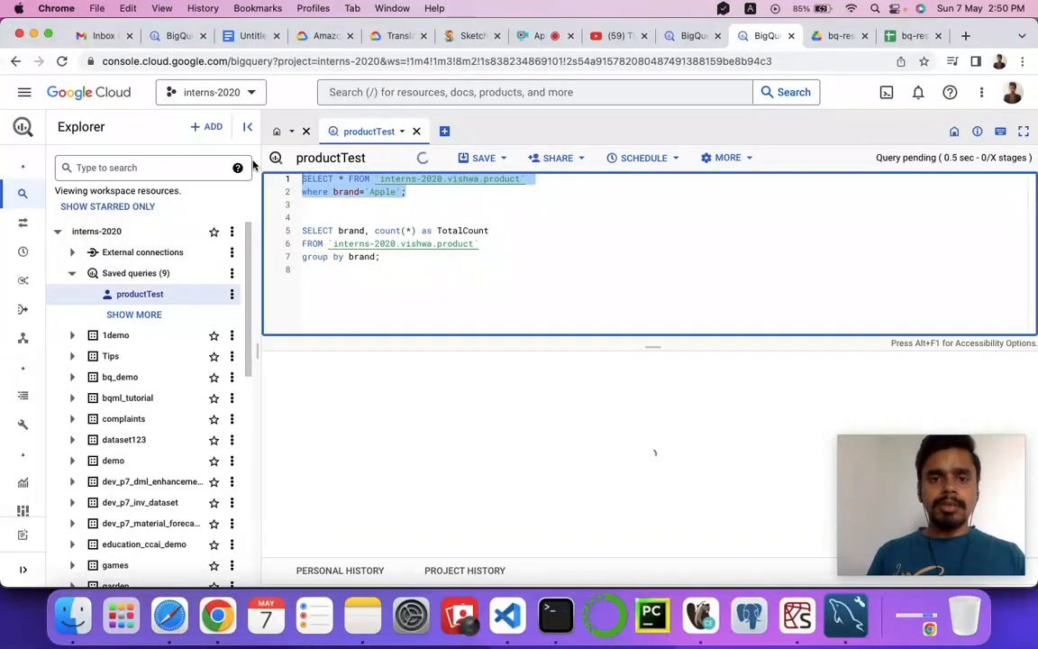
left_click_drag(390, 257, 295, 231)
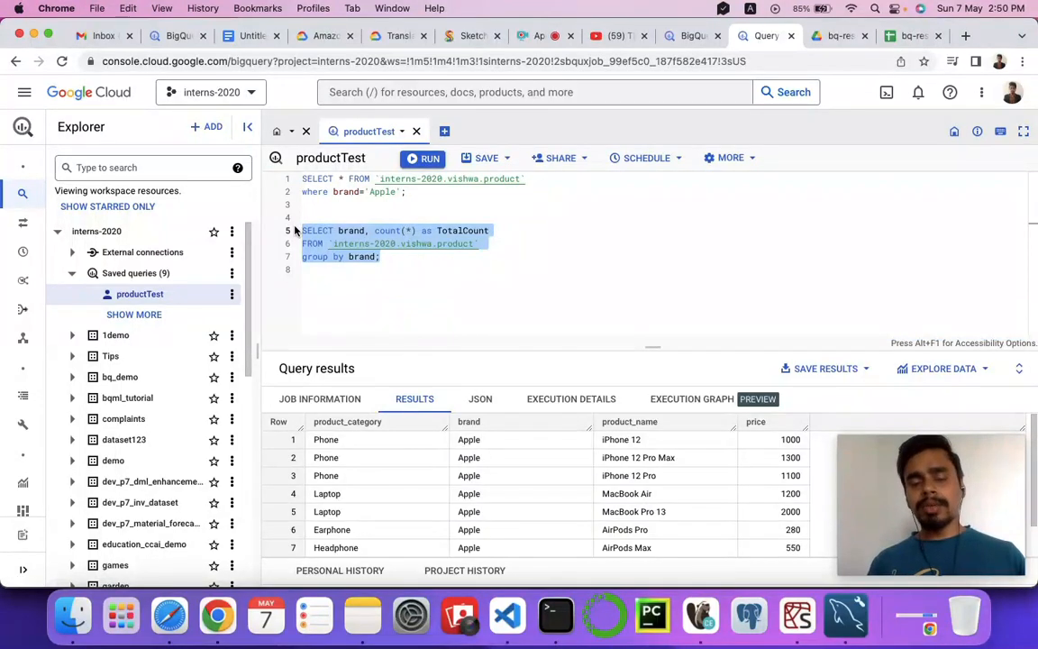
key("super+Return")
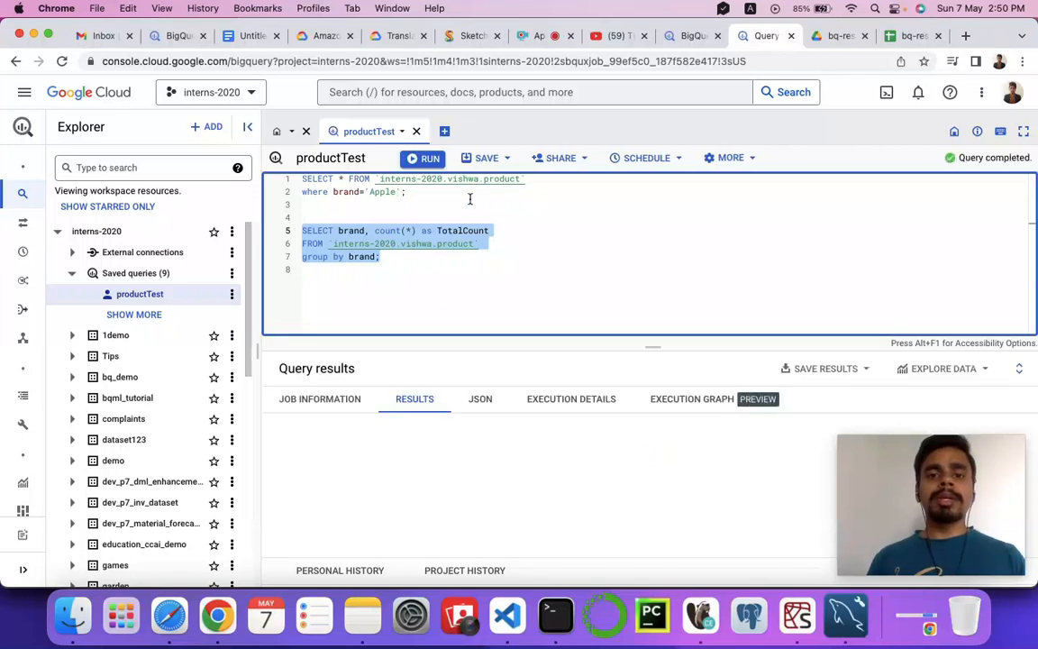
Run both productTest queries together as one job without selecting either statement.
left_click(397, 270)
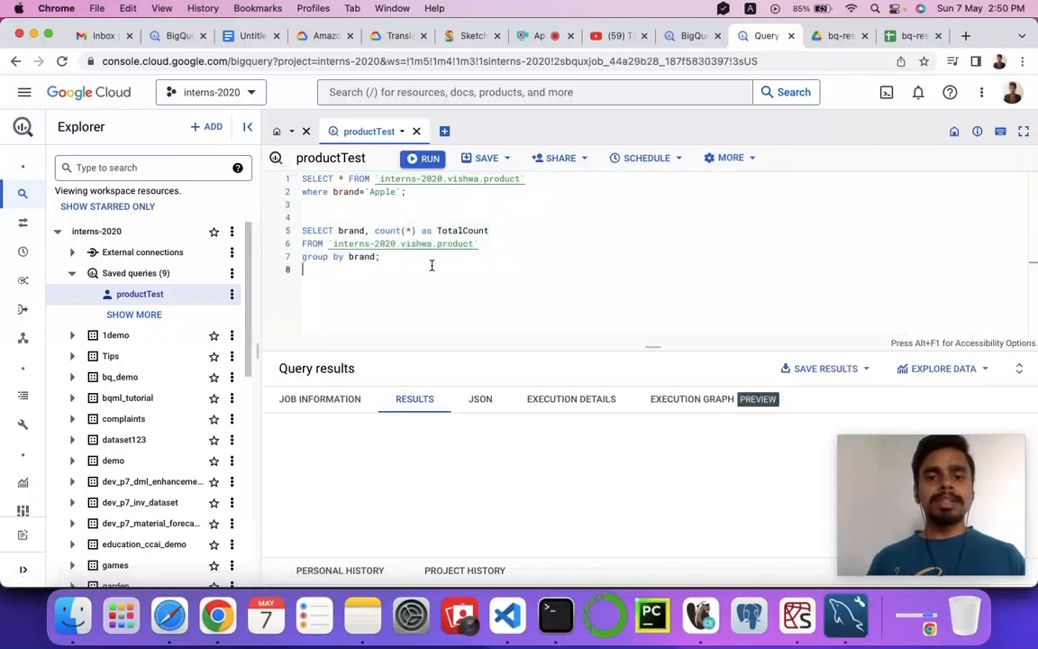
left_click(428, 161)
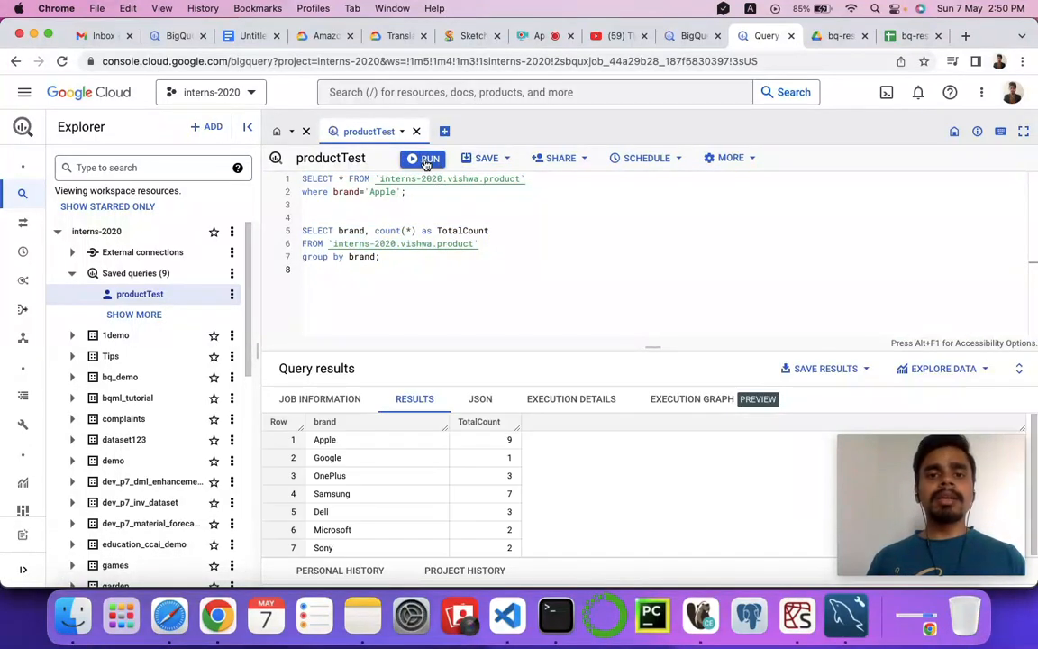
left_click(427, 160)
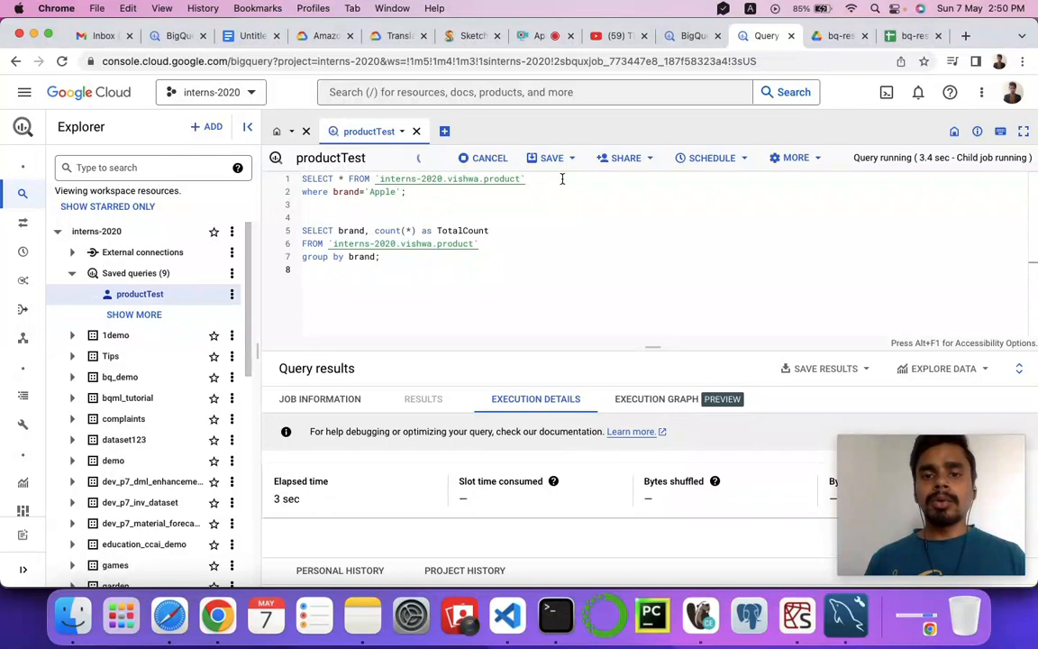
left_click(502, 158)
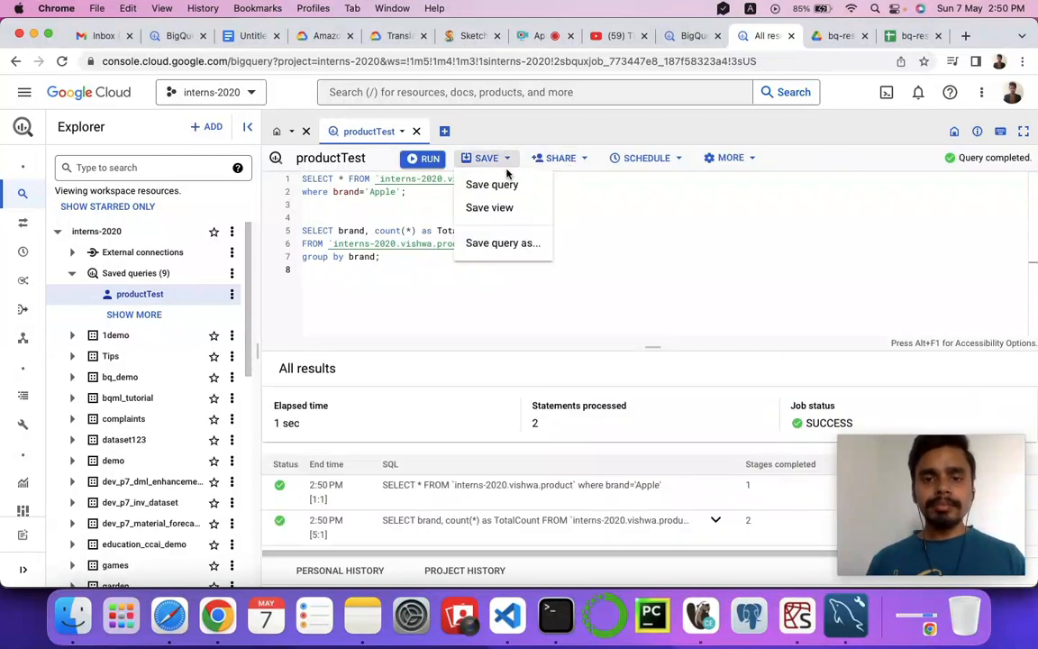
left_click(406, 293)
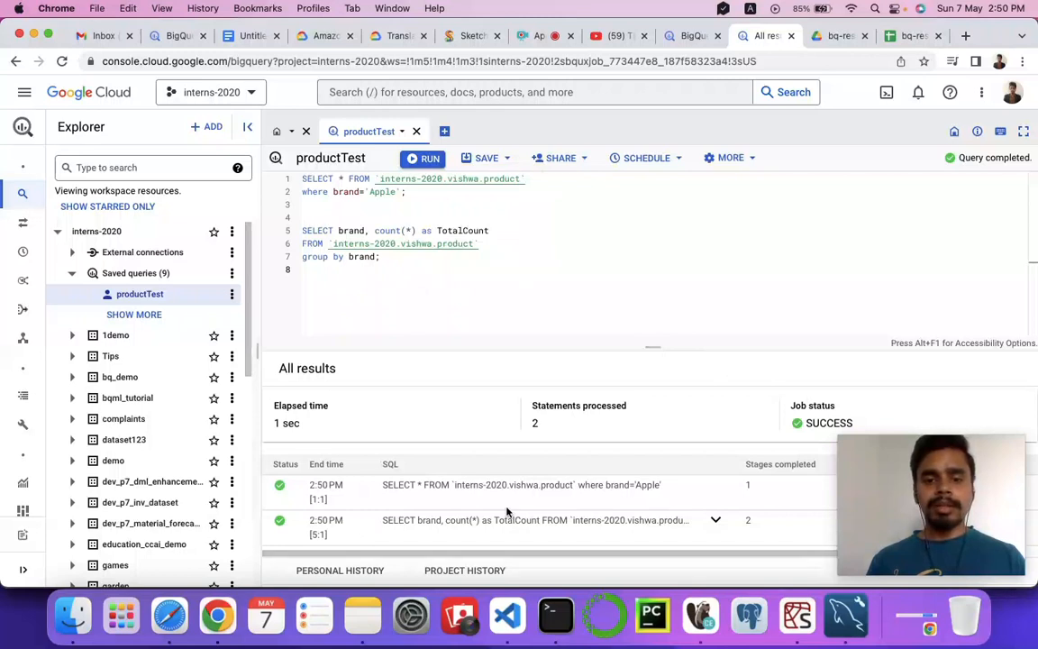